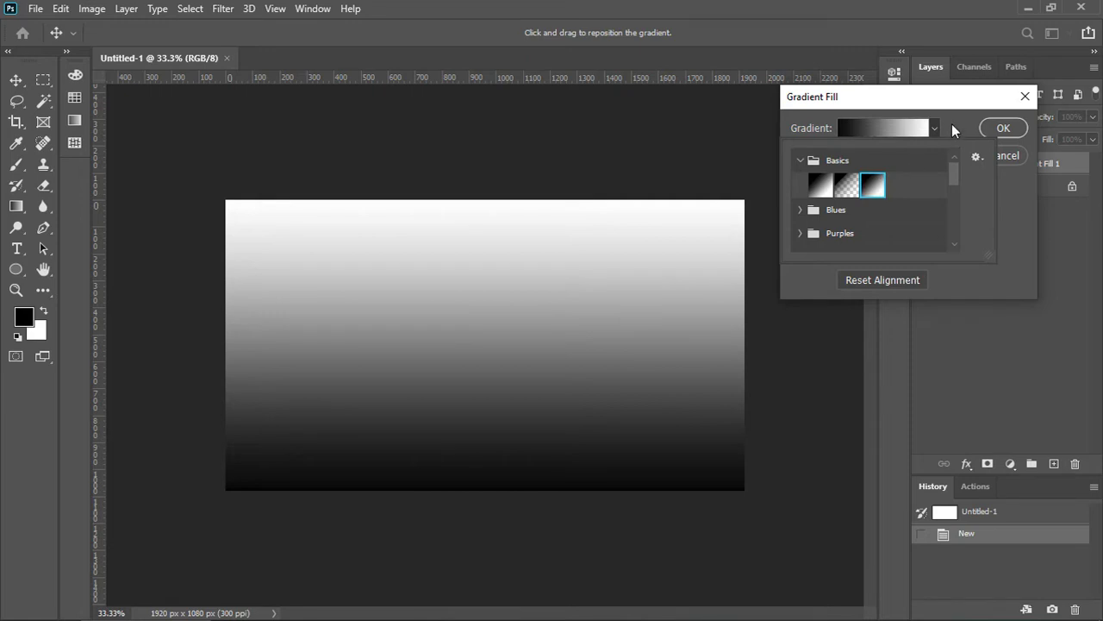
Set the gradient fill to Radial style at 290% scale with the gradient reversed, and apply it
click(954, 124)
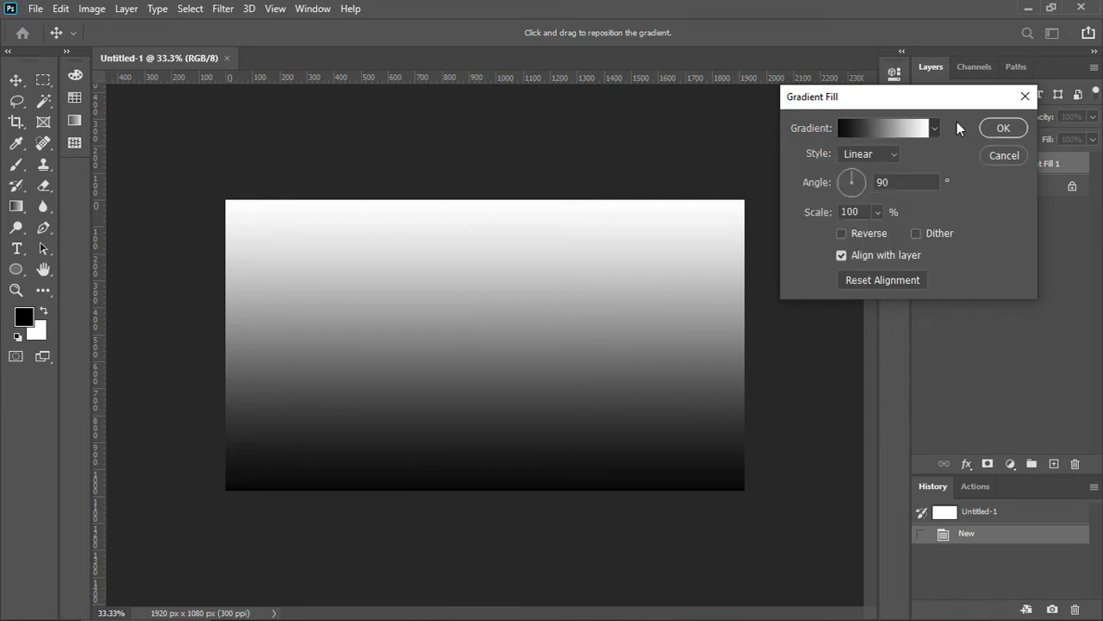
click(894, 156)
click(883, 182)
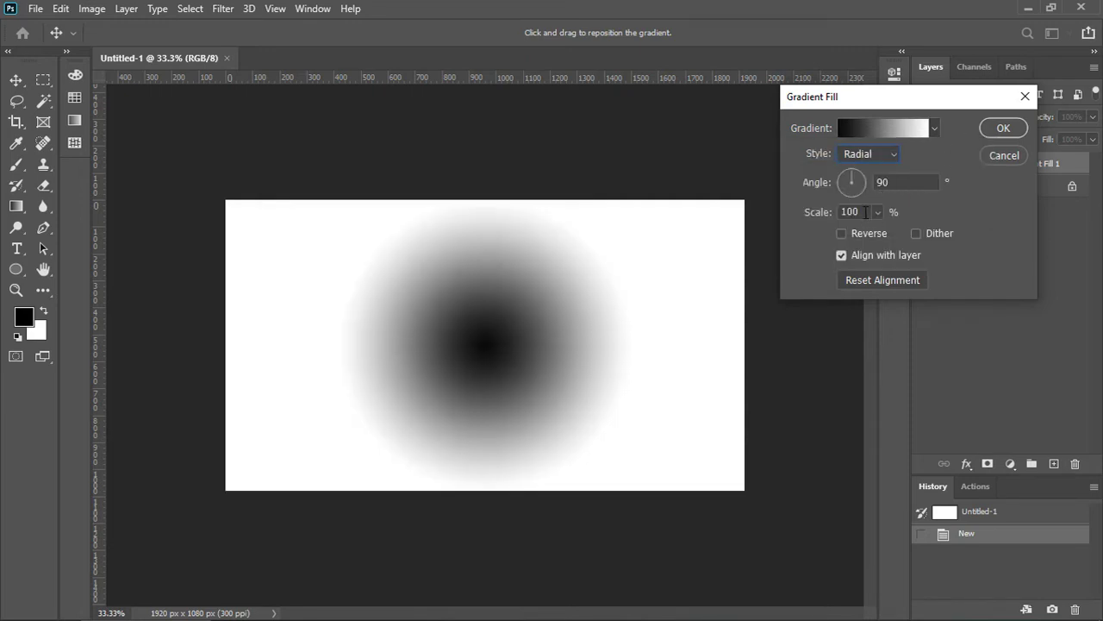
drag(865, 212, 825, 216)
text(290)
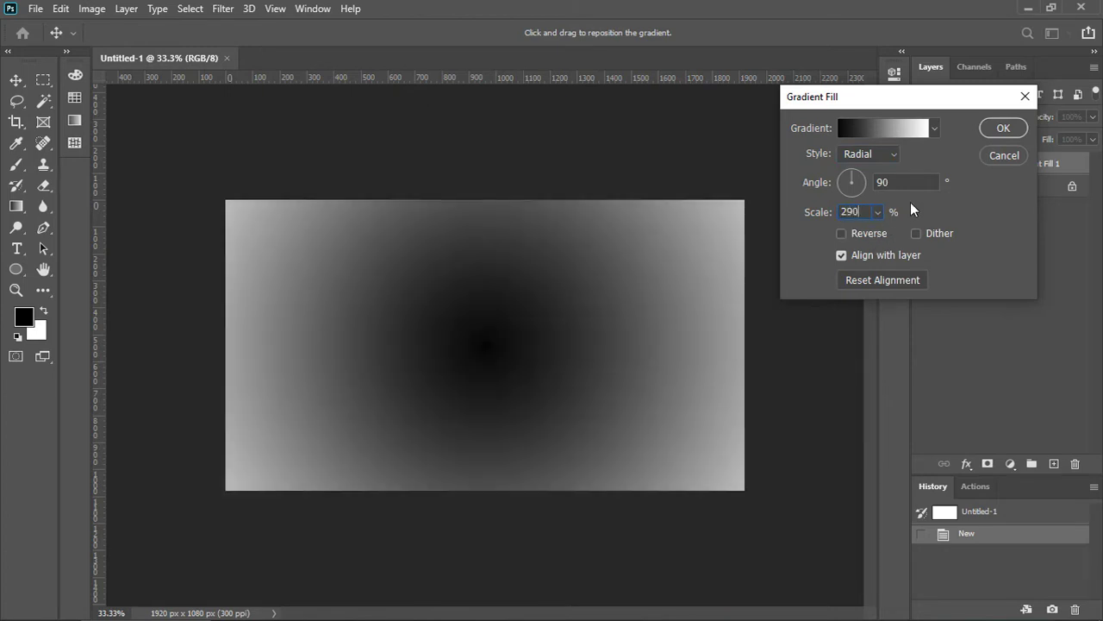
click(869, 233)
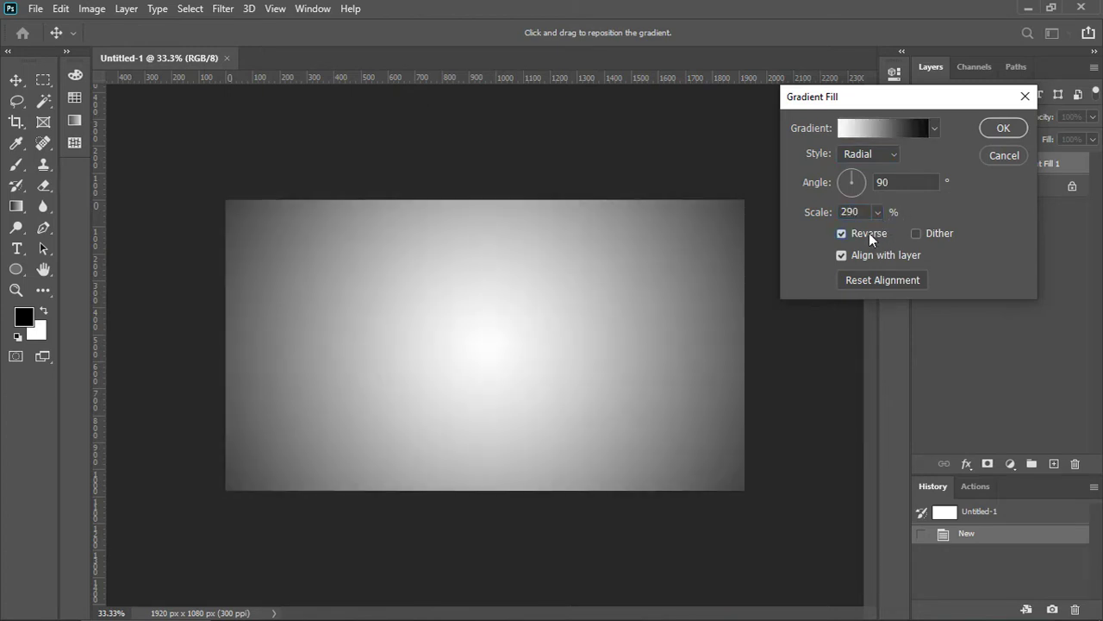
click(1003, 127)
Delete the locked white Background layer beneath the gradient fill
click(998, 187)
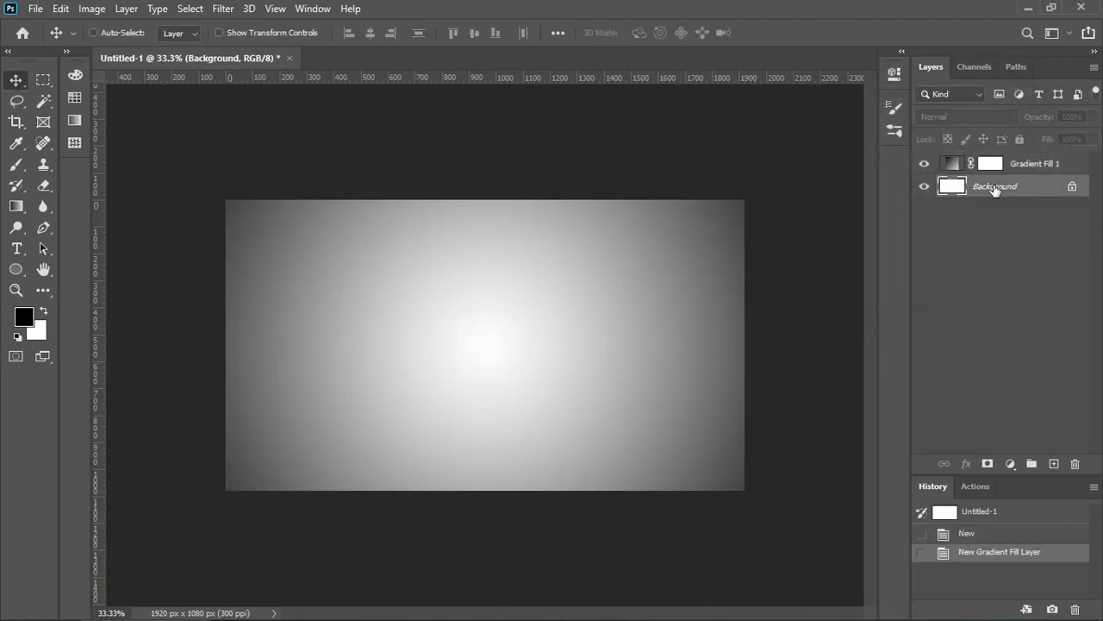
drag(1003, 190, 1075, 464)
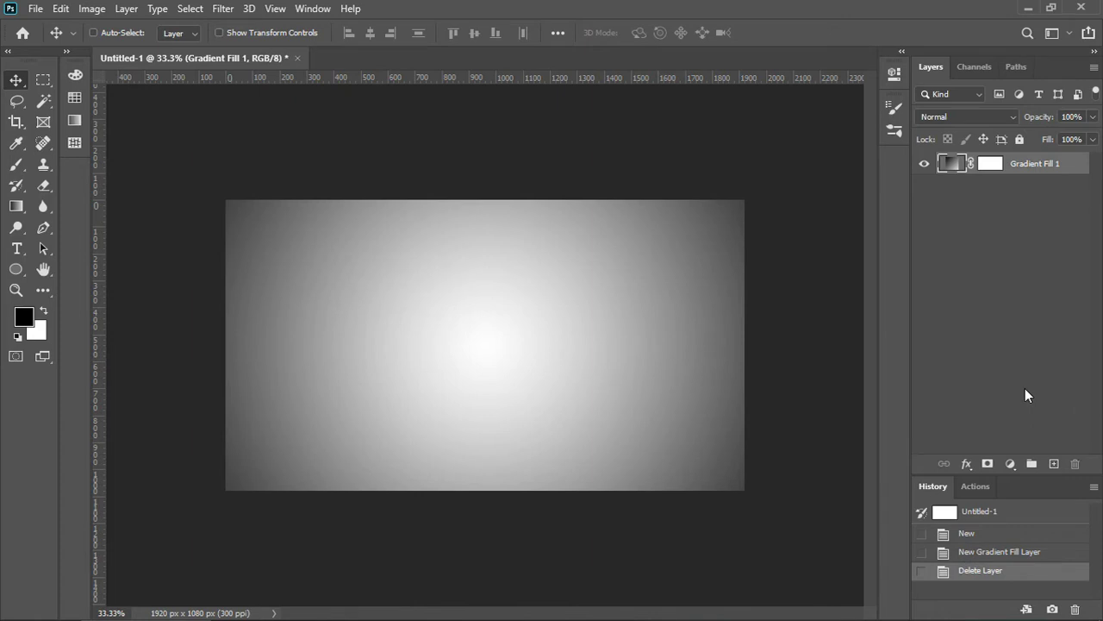
Add a Solid Color fill layer in light blue #9cc0d3 above the gradient and set its blend mode to Color
click(1010, 464)
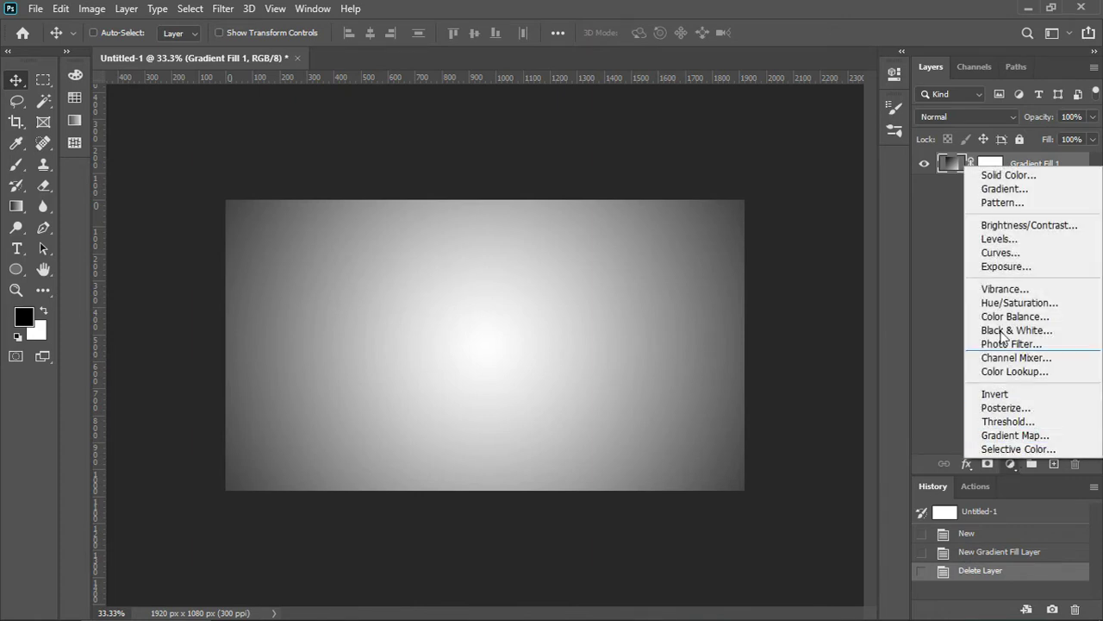
click(1007, 175)
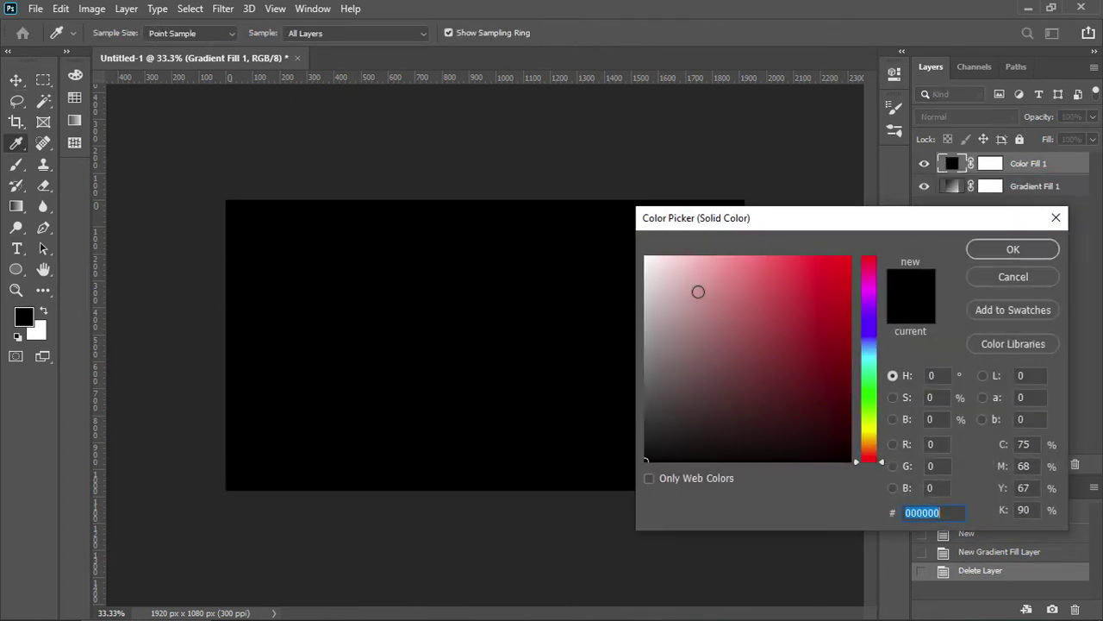
click(698, 292)
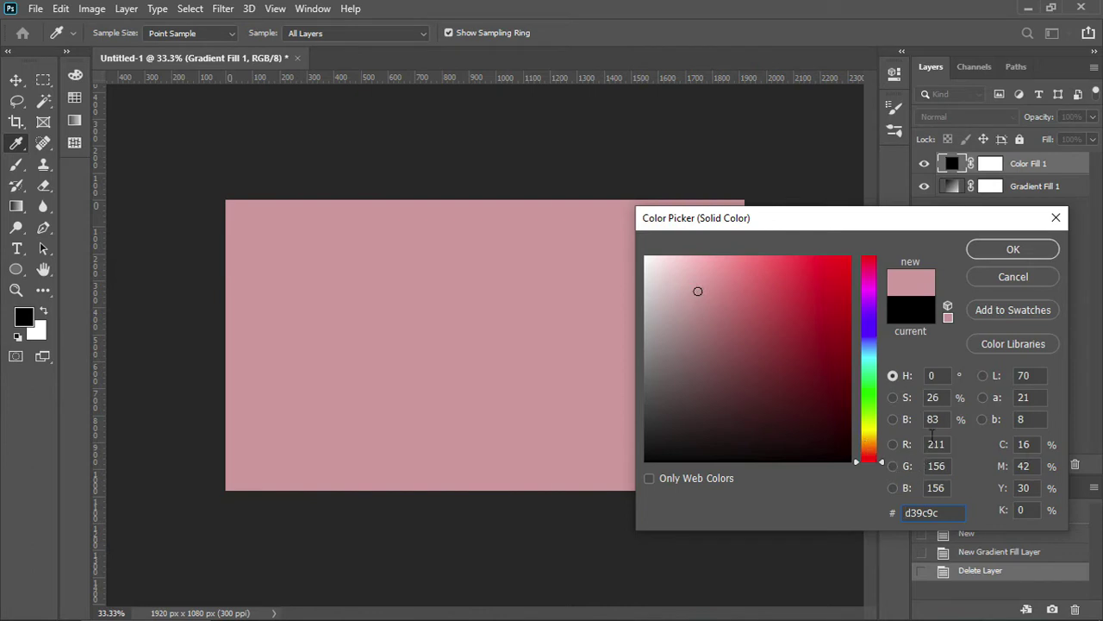
click(867, 347)
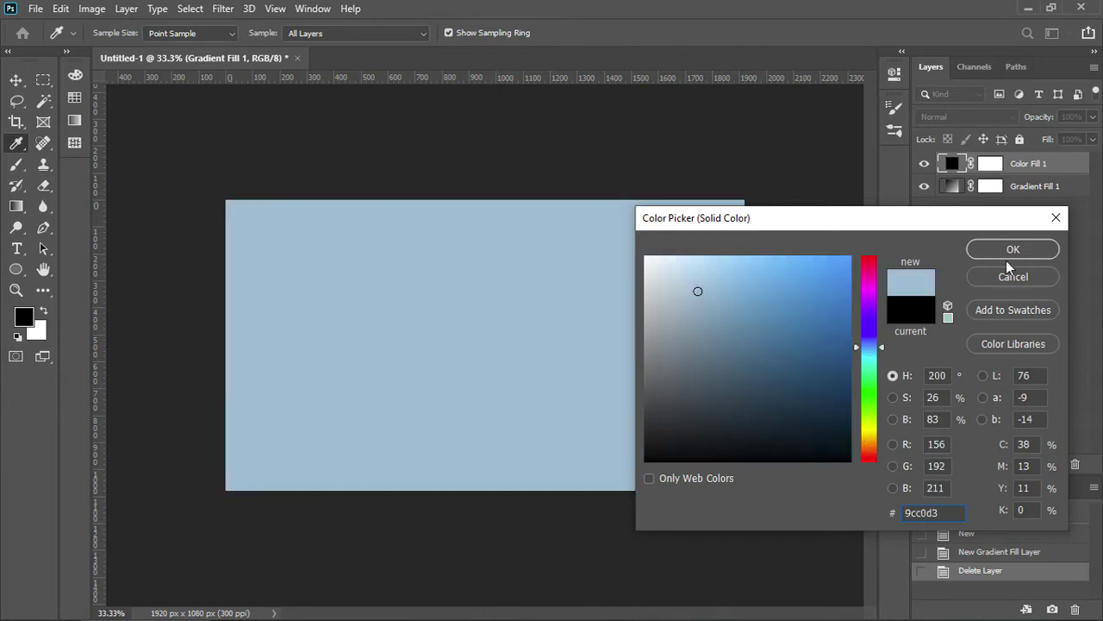
click(1013, 250)
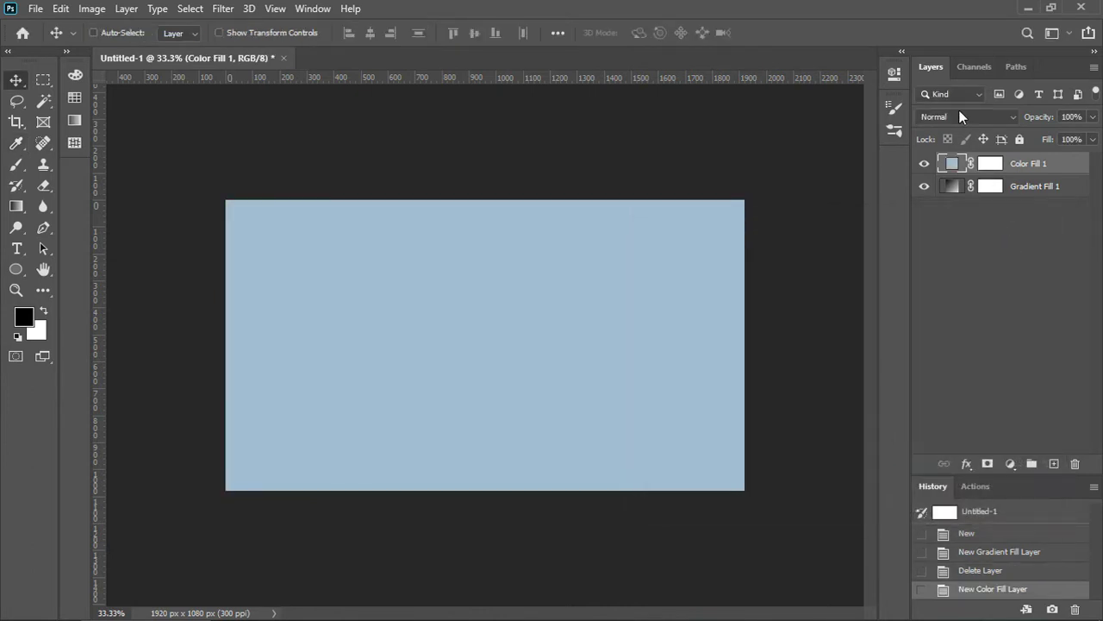
click(959, 111)
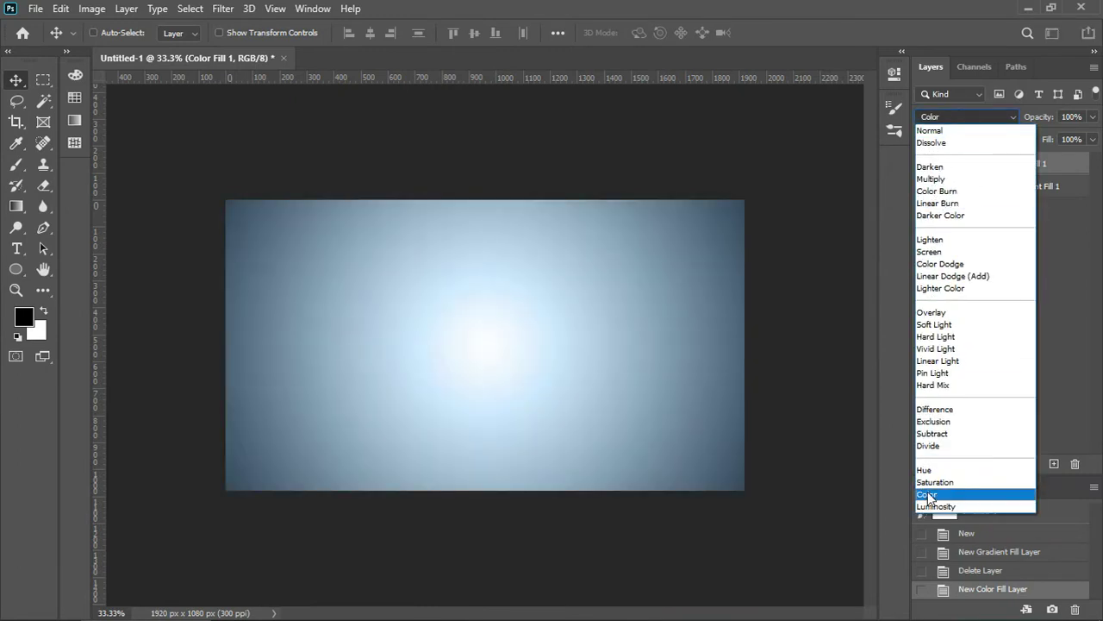
click(928, 495)
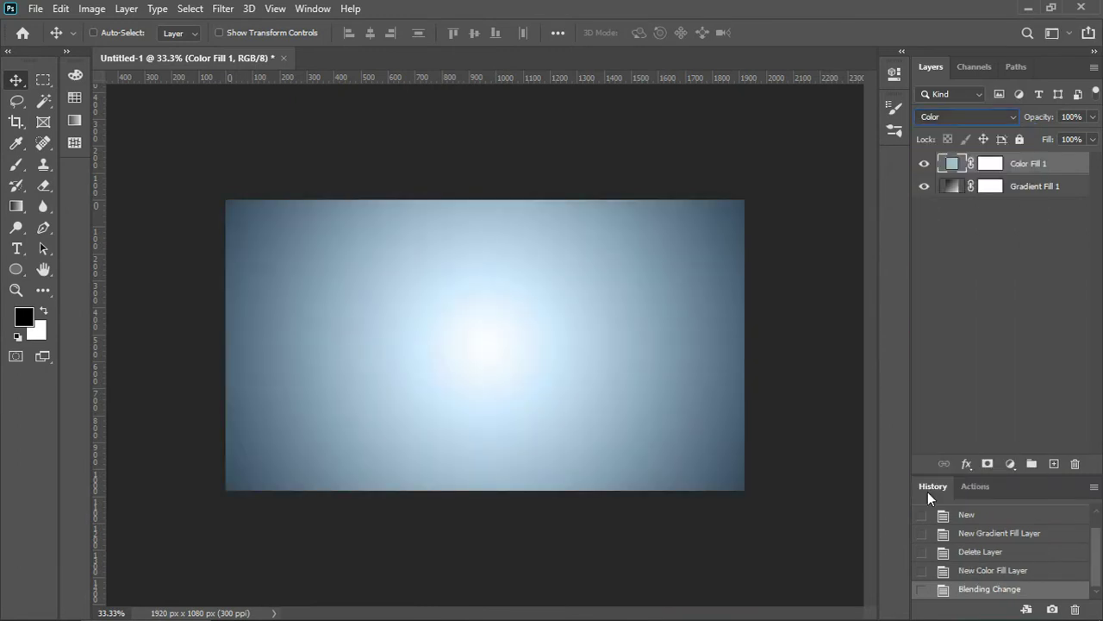
Group the colour fill and gradient fill layers and name the group Background
shift+click(1034, 198)
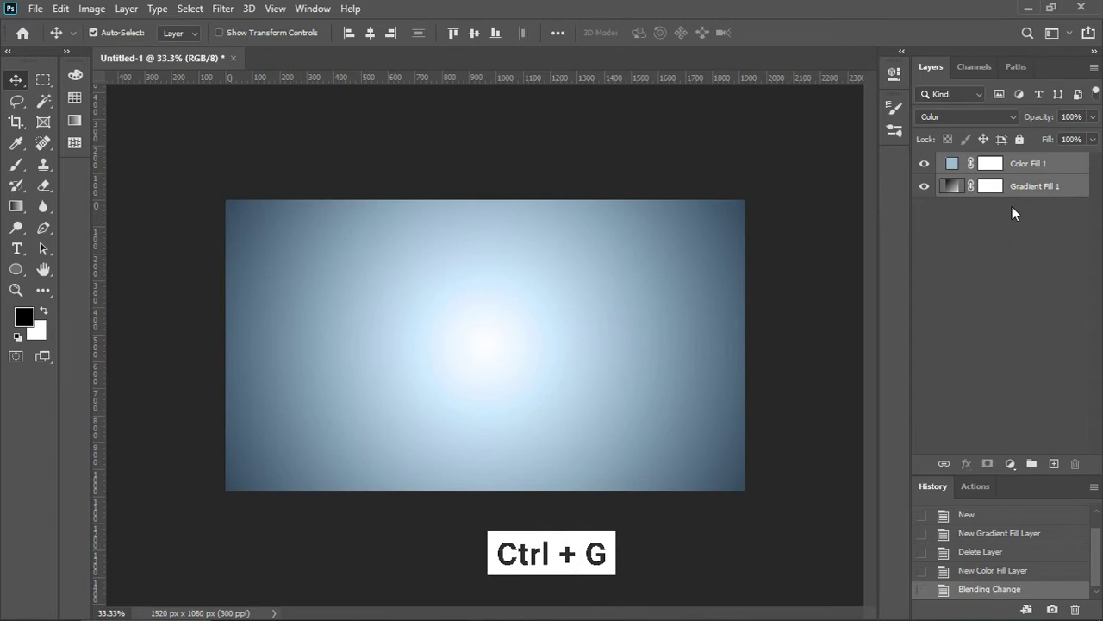
key(ctrl+g)
double_click(987, 164)
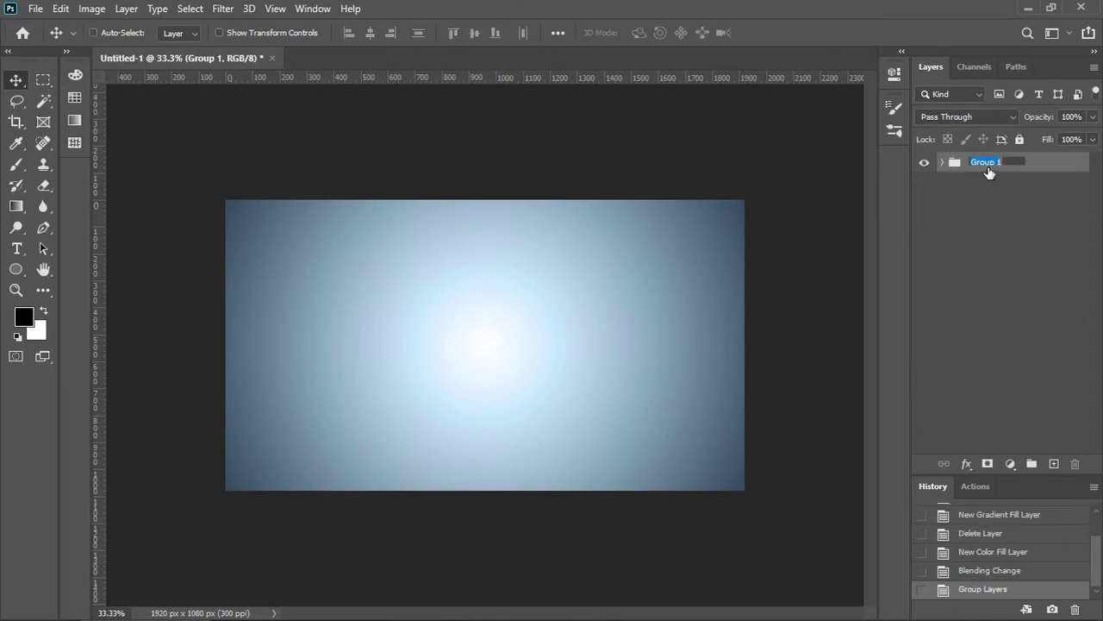
text(Back)
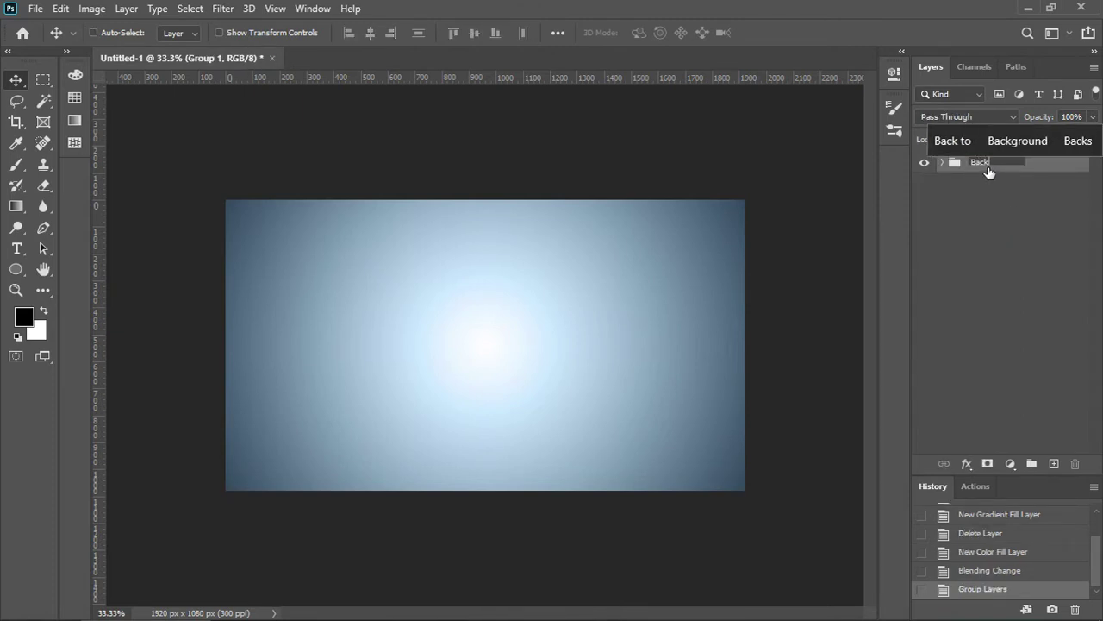
text(ground)
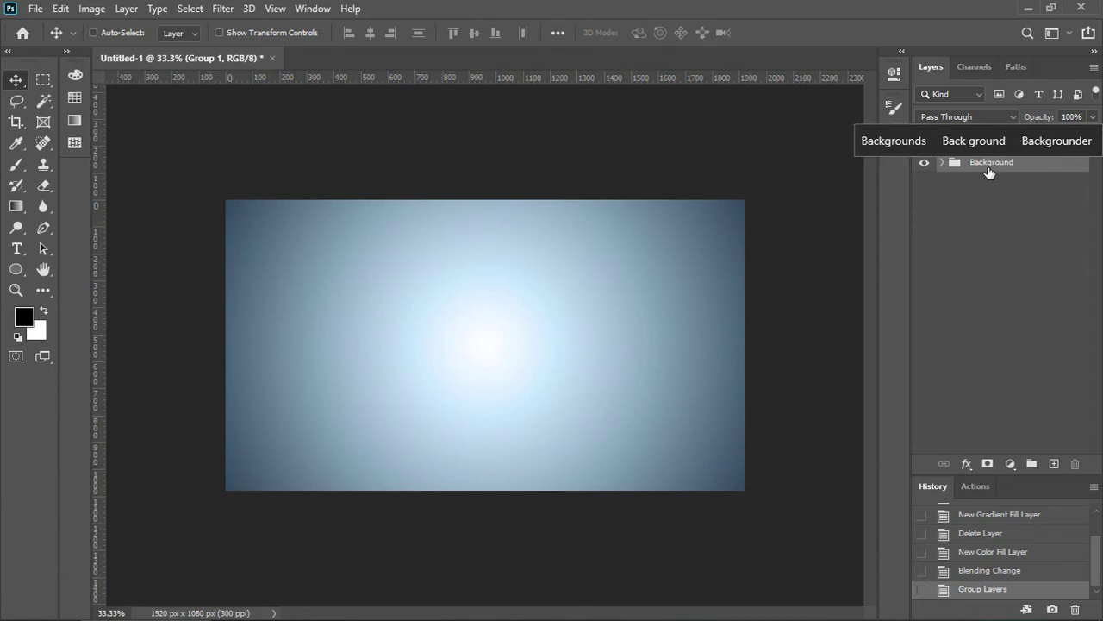
key(Return)
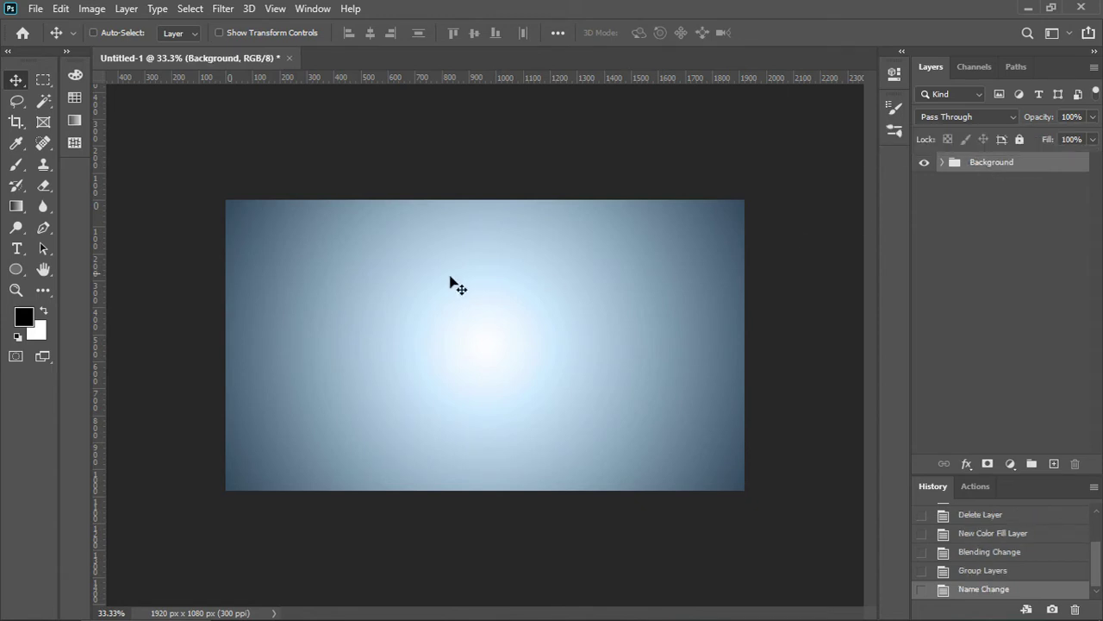
Add the text "TEXT" to the canvas in black Fugaz One Regular at 100 pt
click(15, 249)
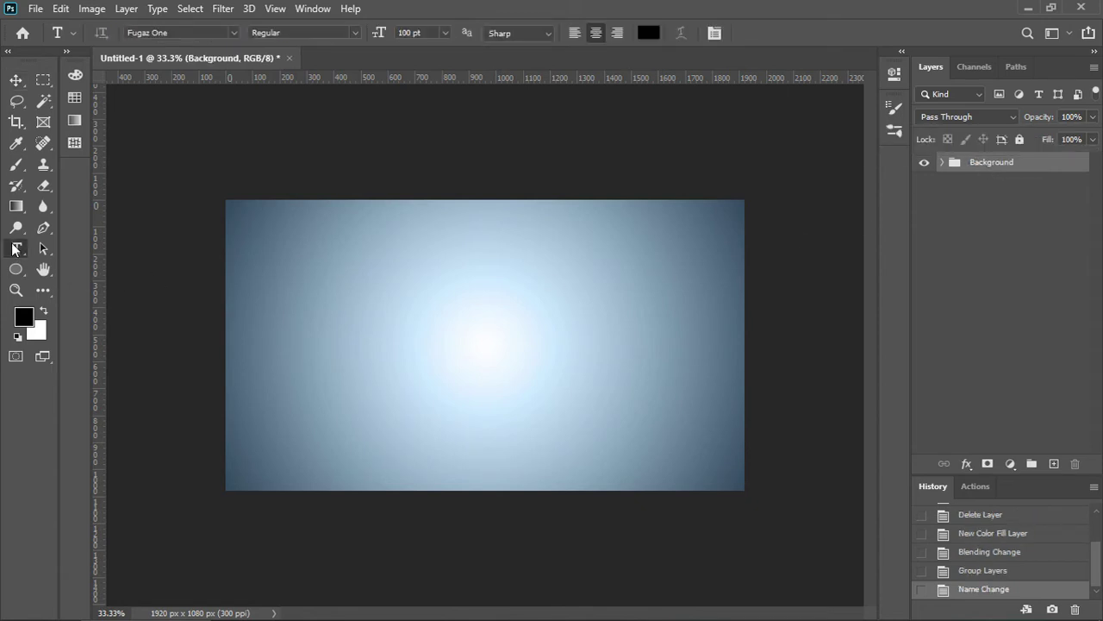
click(394, 348)
text(TEXT)
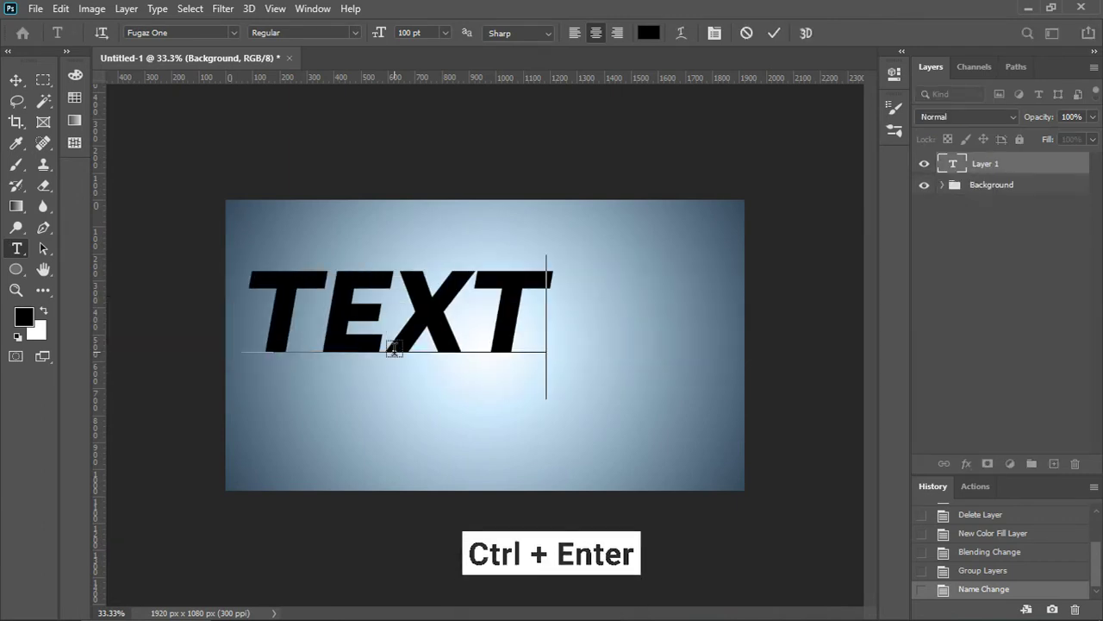
click(773, 34)
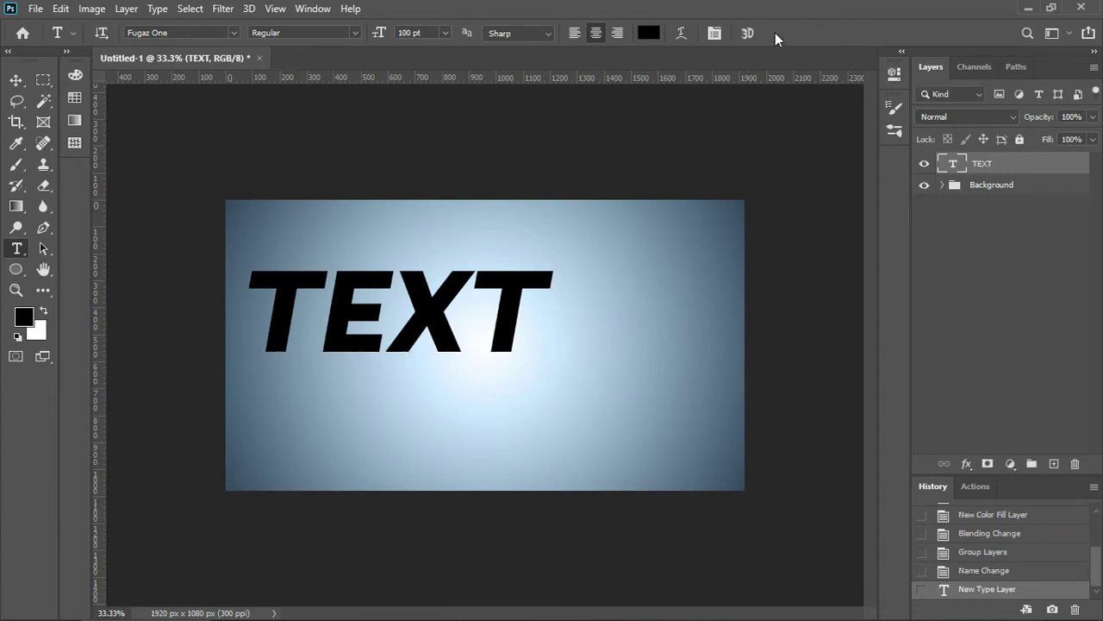
Move the text to the centre of the canvas and convert its layer to a smart object
key(v)
drag(475, 335, 546, 360)
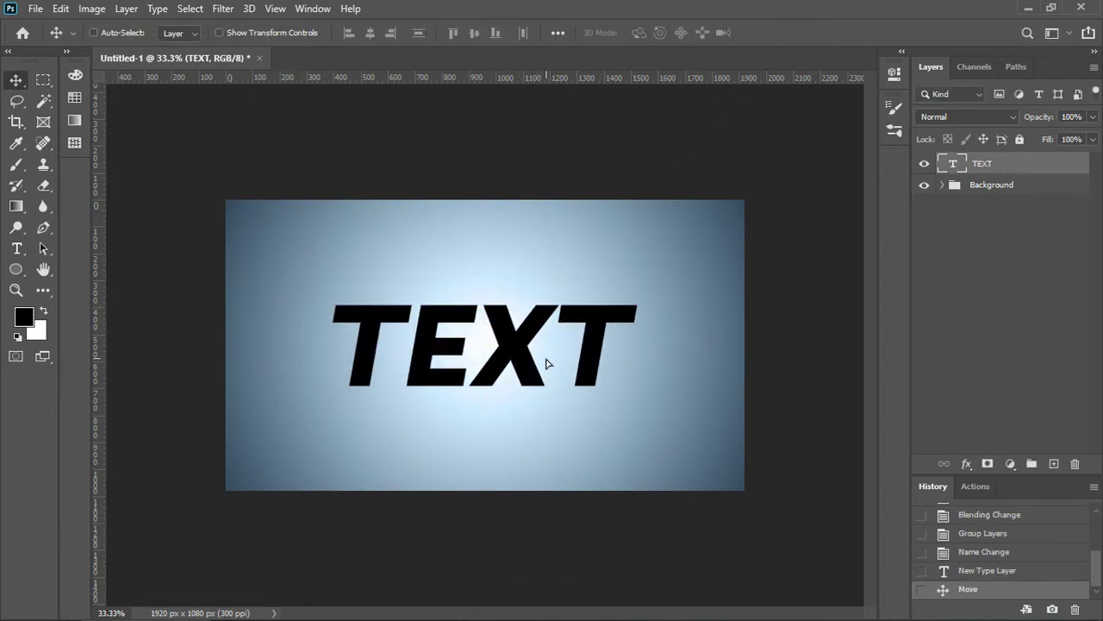
right_click(1031, 168)
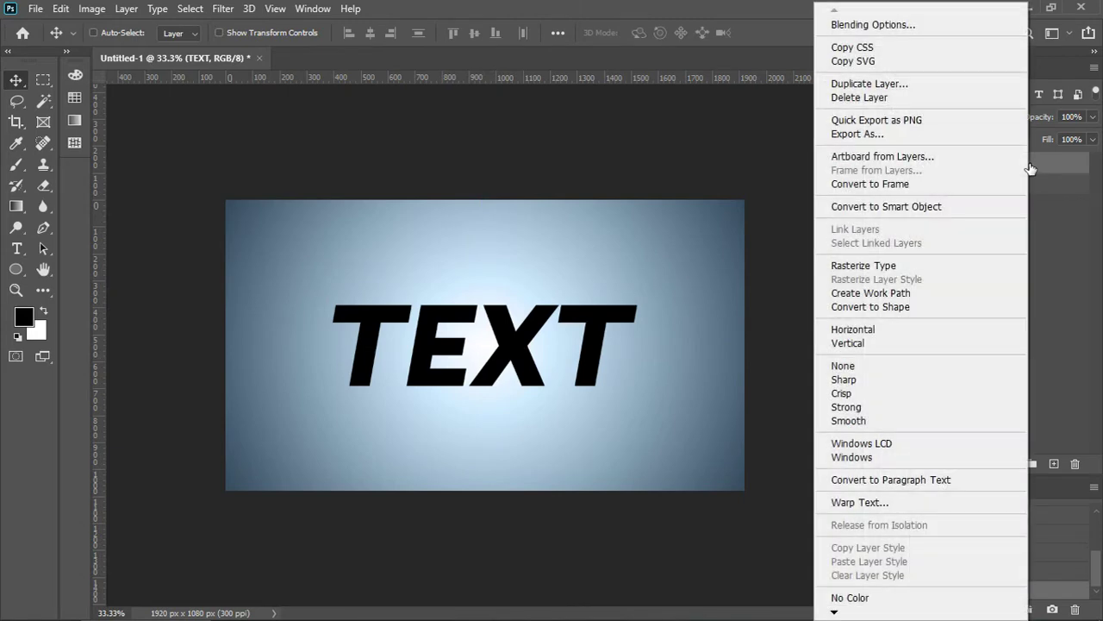
click(925, 207)
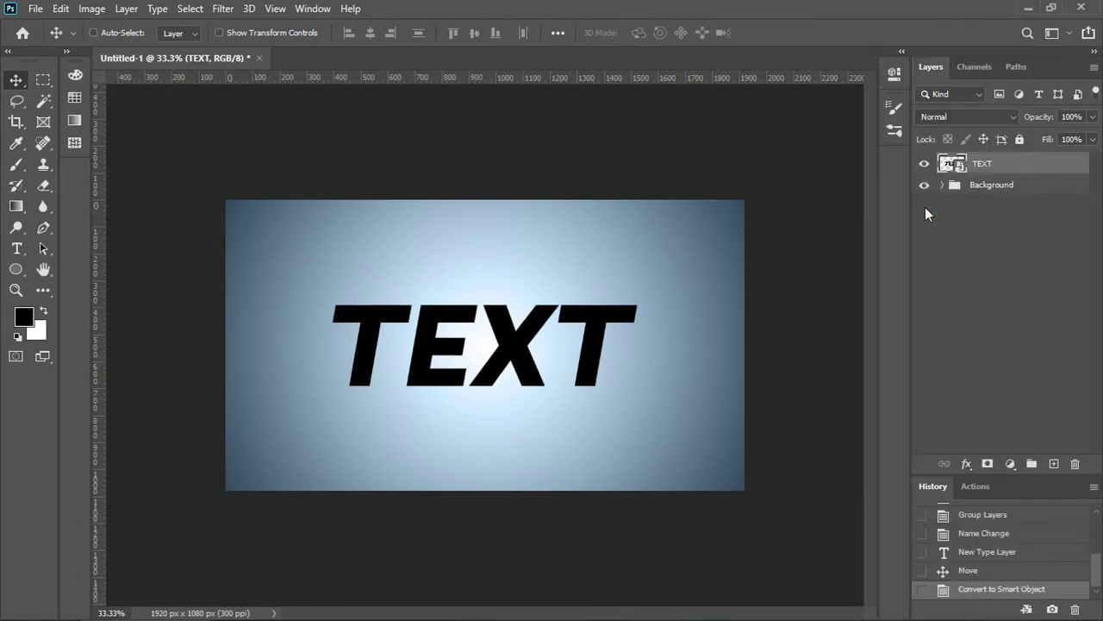
Add a Color Overlay effect to the TEXT layer and open its overlay colour for editing
right_click(990, 171)
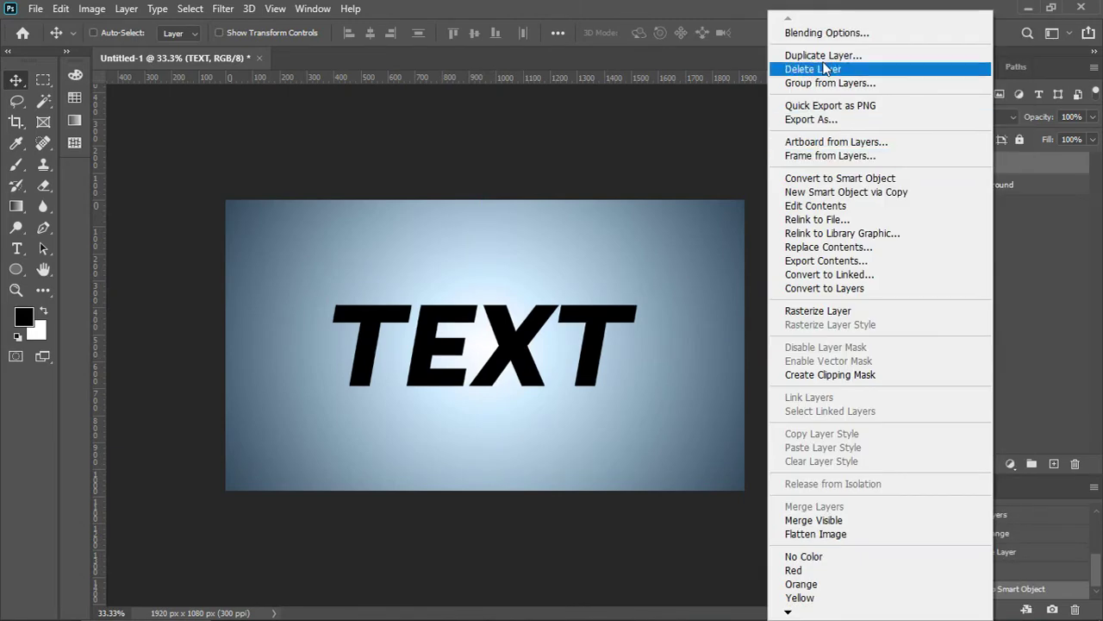
click(815, 35)
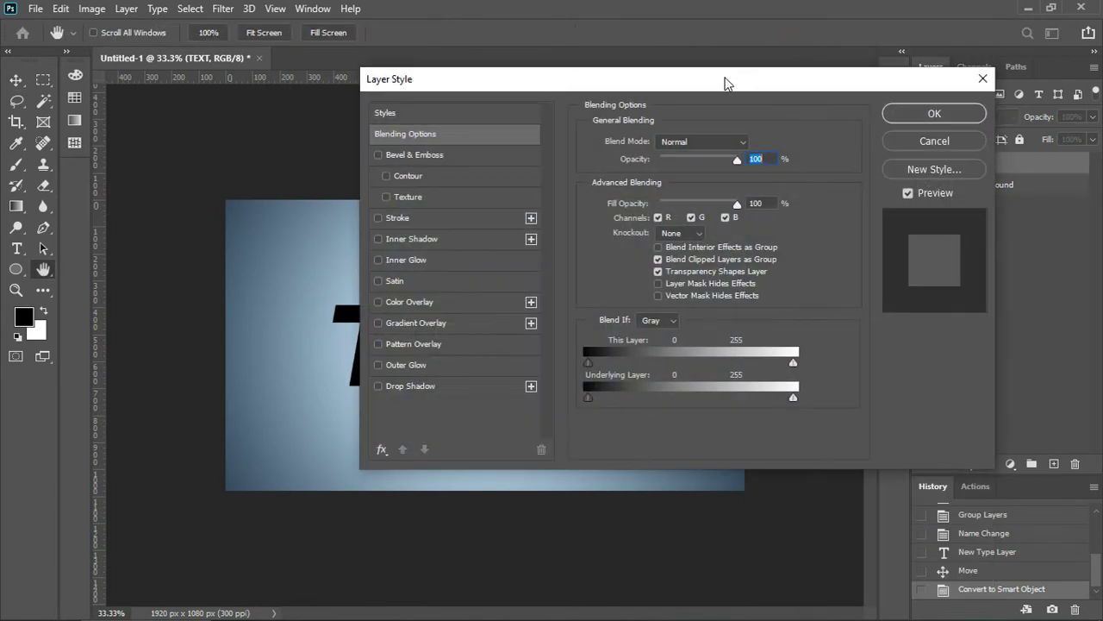
drag(720, 82, 903, 80)
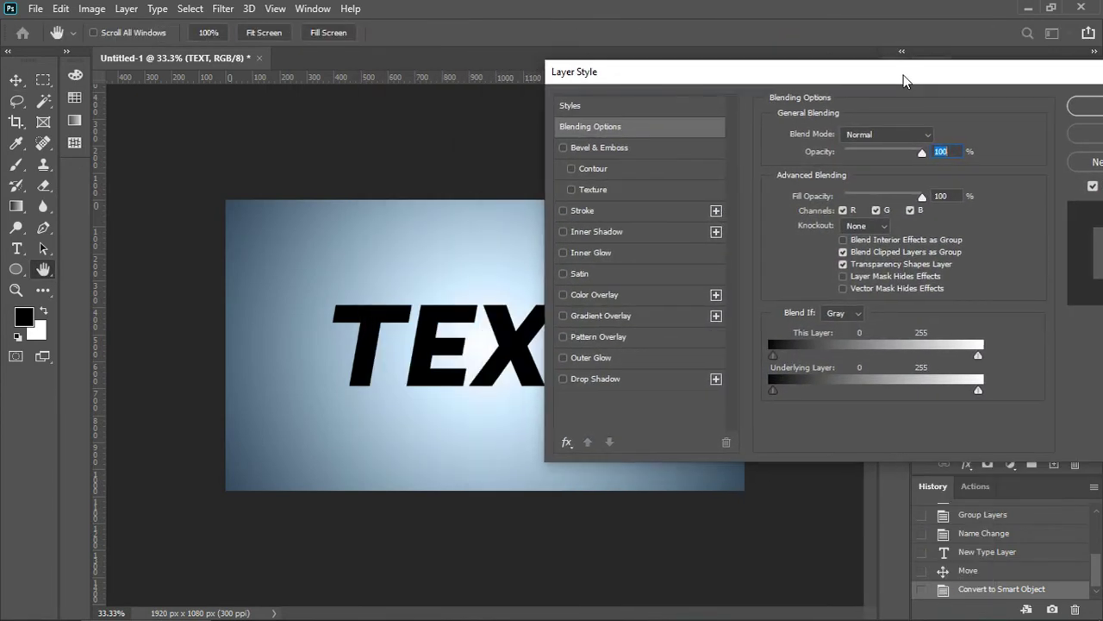
click(594, 295)
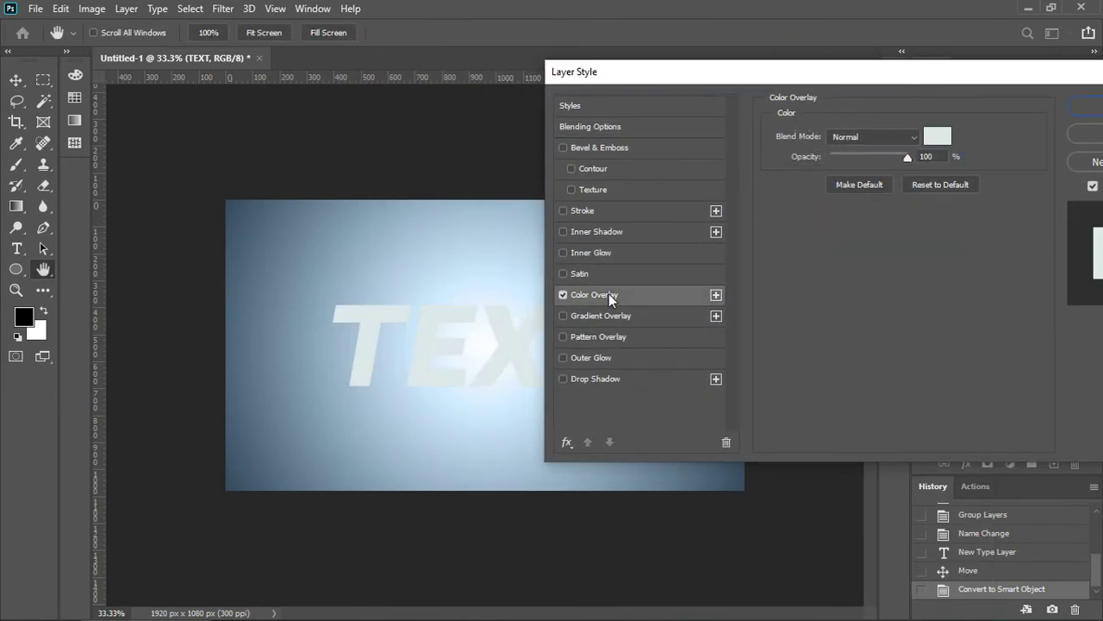
click(937, 136)
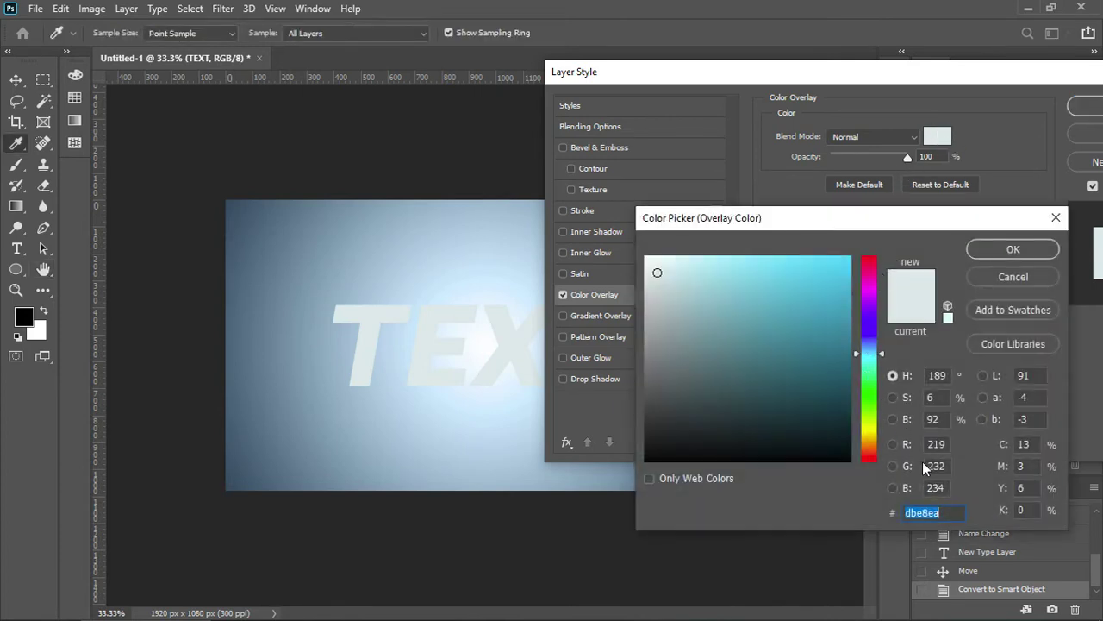
click(868, 436)
click(827, 288)
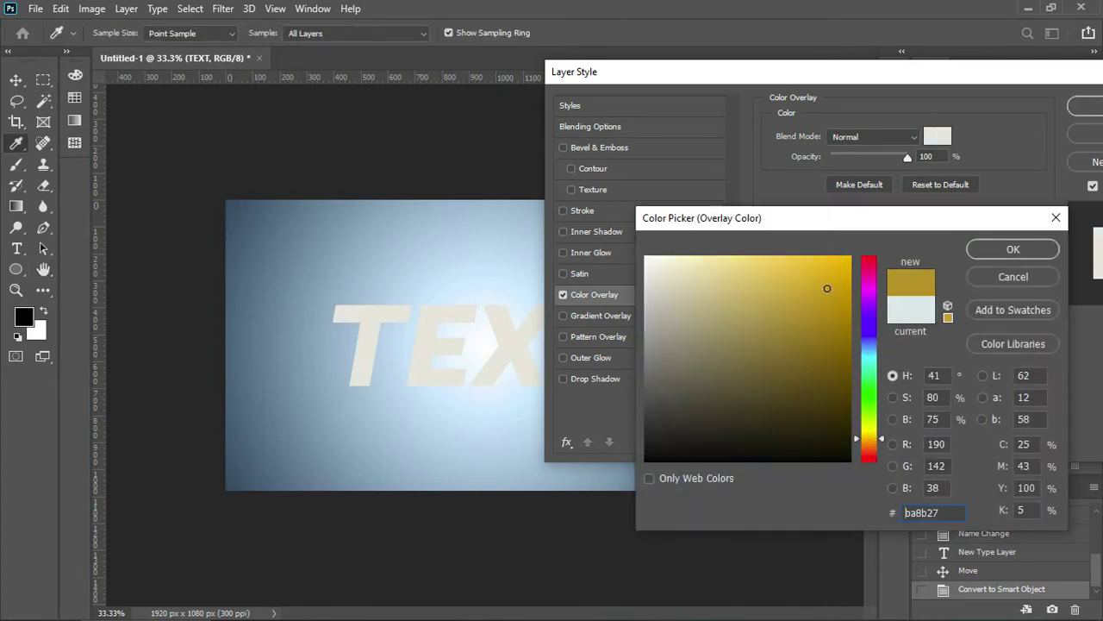
click(831, 283)
Set the overlay colour to #dbe8ea and accept it
drag(945, 511, 907, 512)
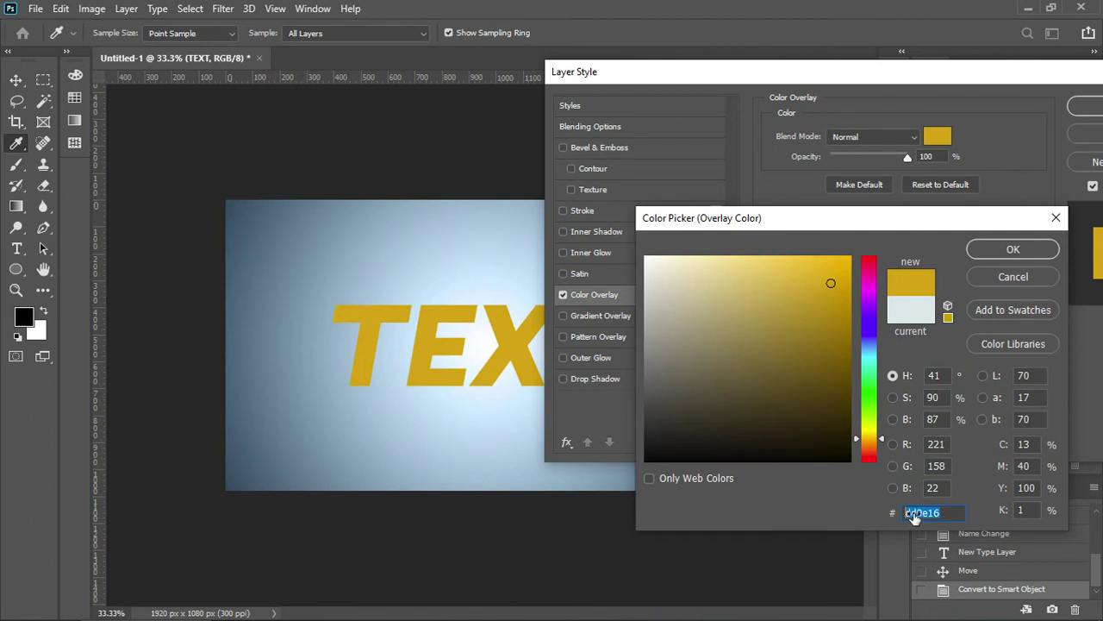
text(dbe8ea)
click(1014, 250)
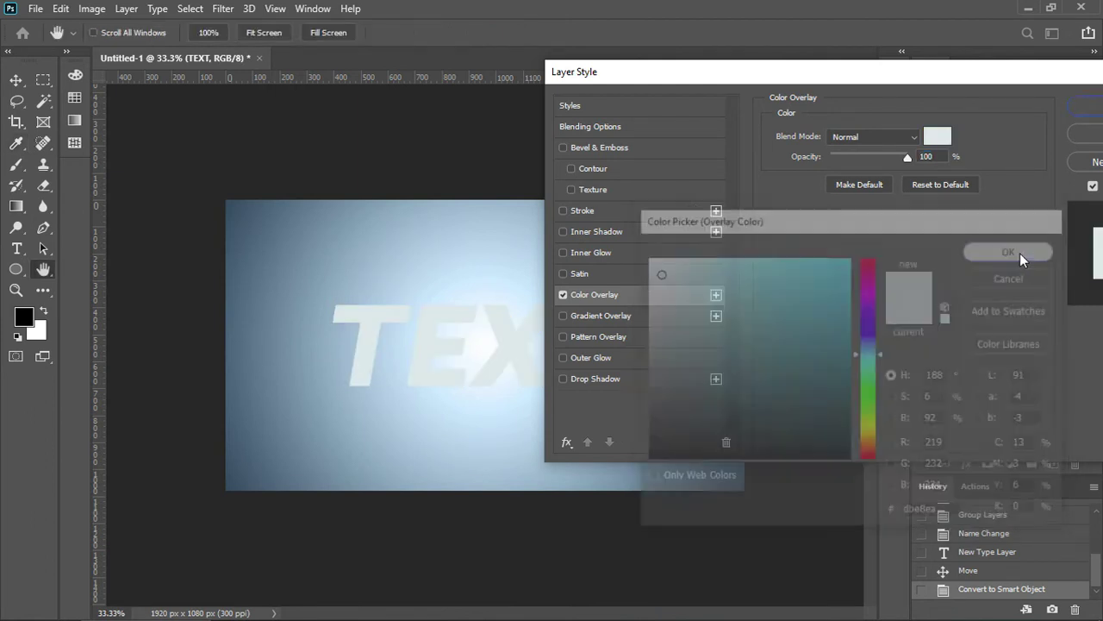
Add a white outside Stroke of 7 px to the TEXT layer and apply the layer style
click(609, 212)
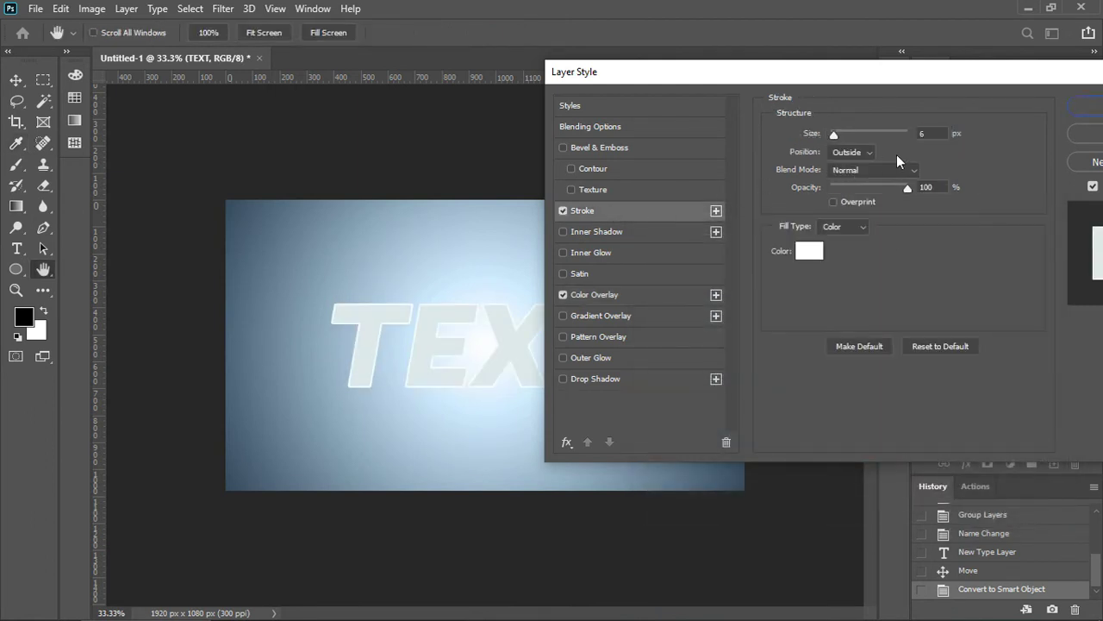
click(947, 134)
text(7)
click(1093, 107)
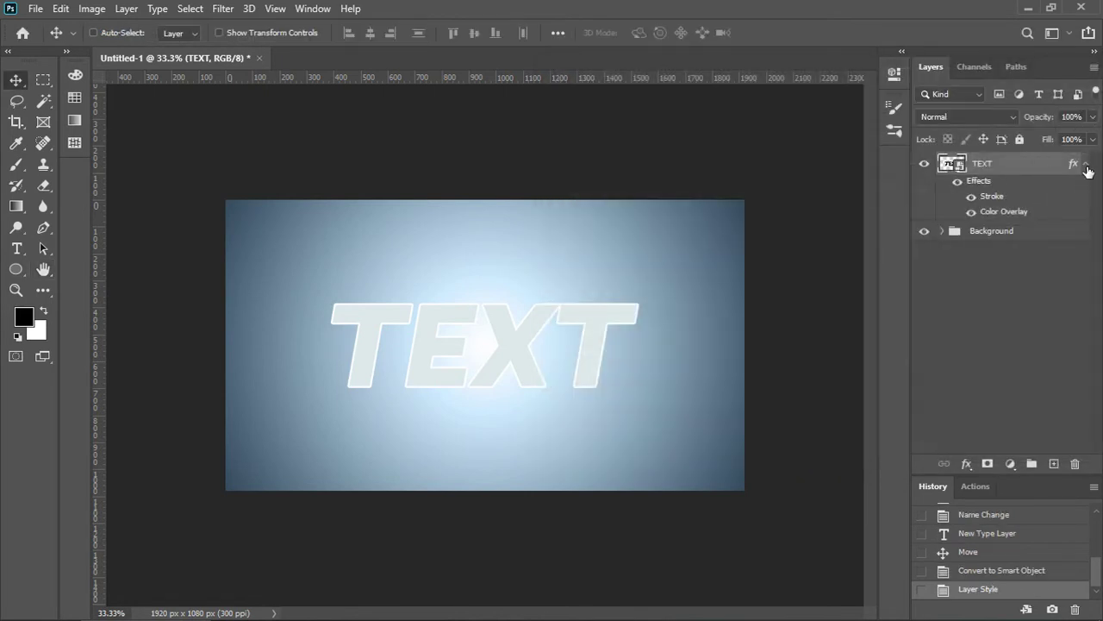
Collapse the TEXT layer's effects list and duplicate the layer
click(1088, 172)
key(ctrl+j)
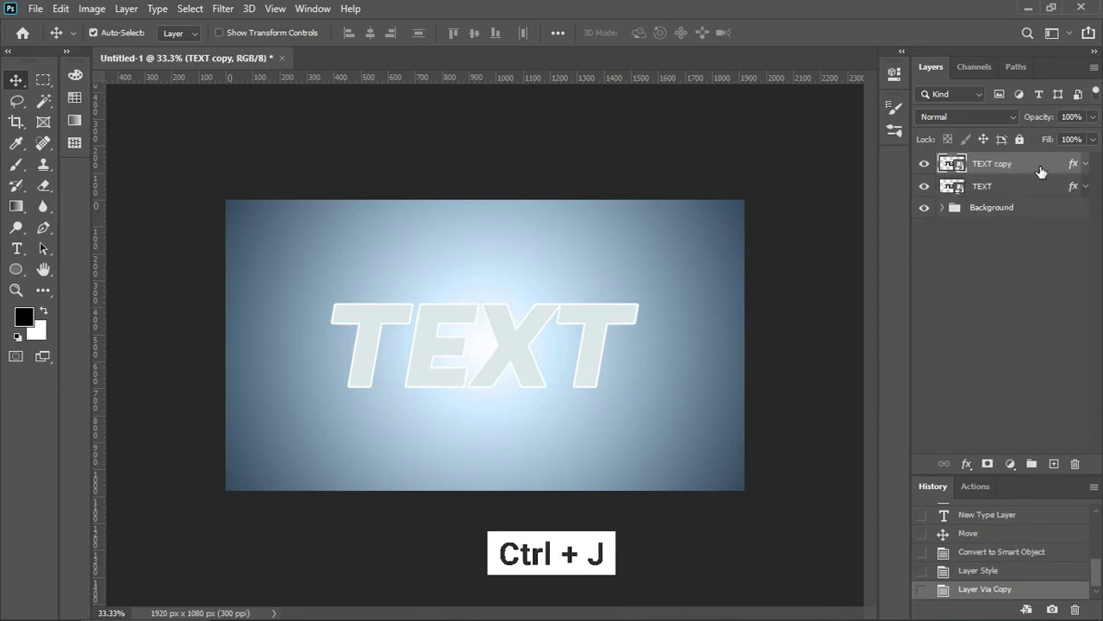
Remove the layer effects from the TEXT copy layer and rename it Moyion Blur
drag(1073, 164, 1075, 464)
double_click(1000, 164)
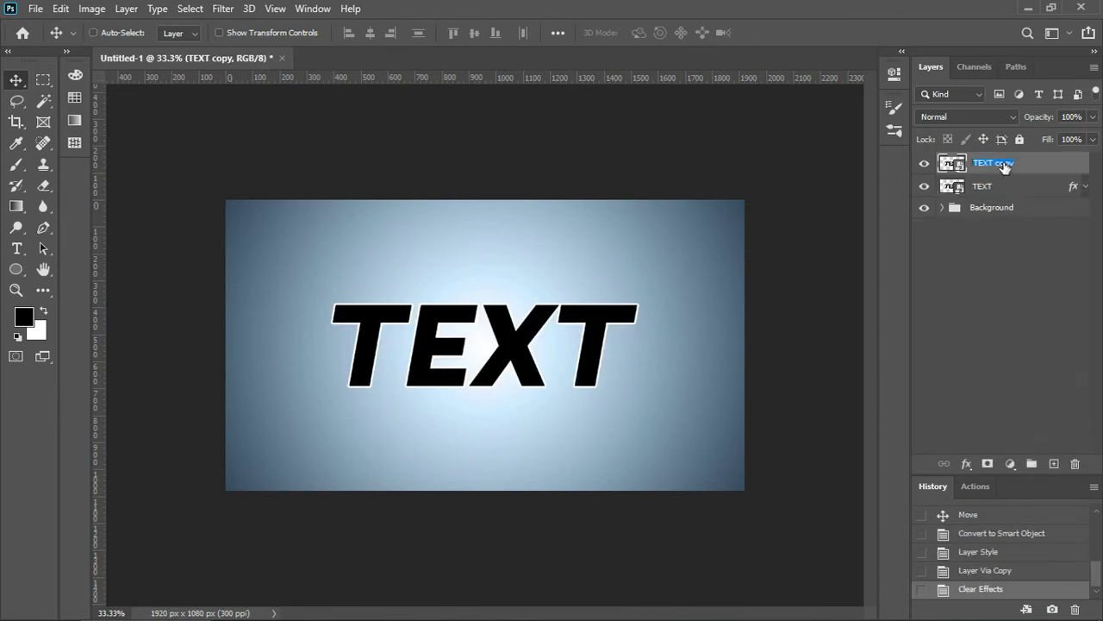
text(Mot)
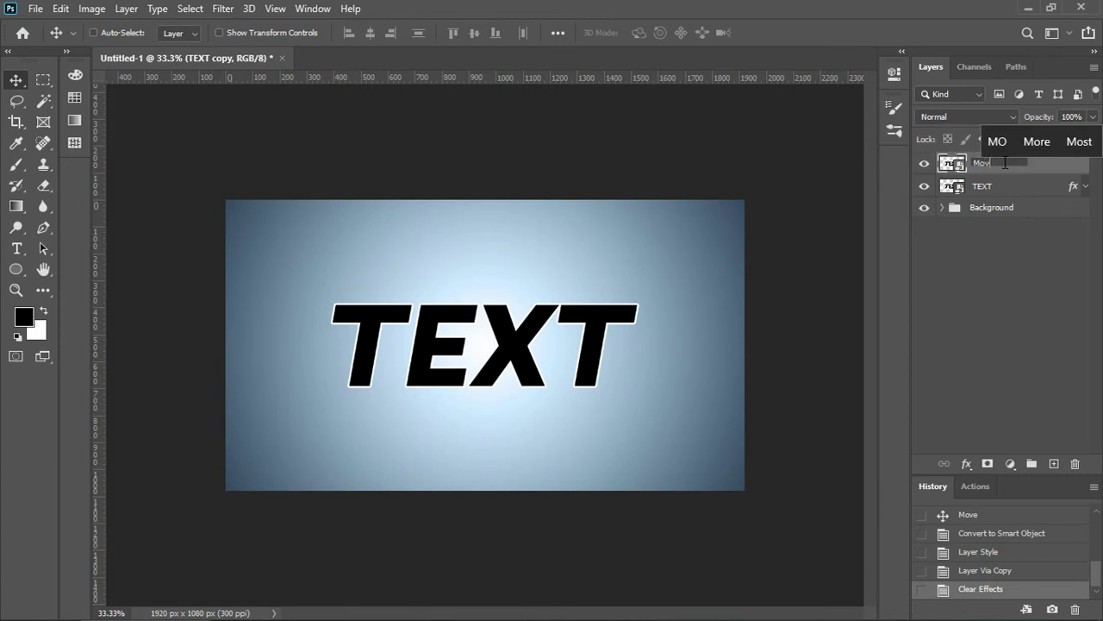
text(ion Blu)
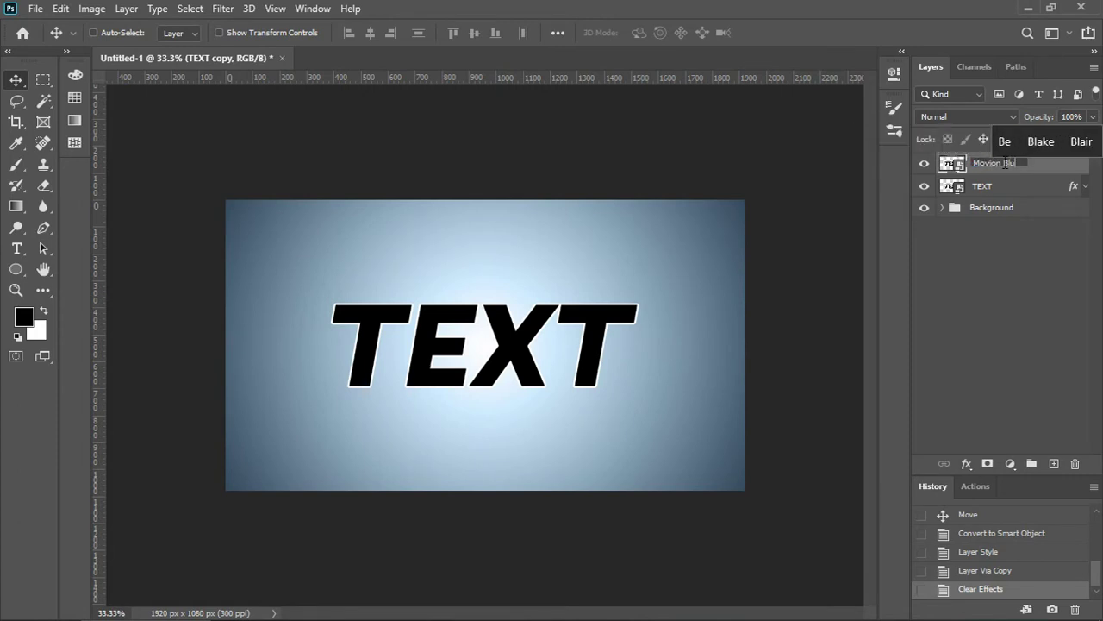
text(r)
key(Return)
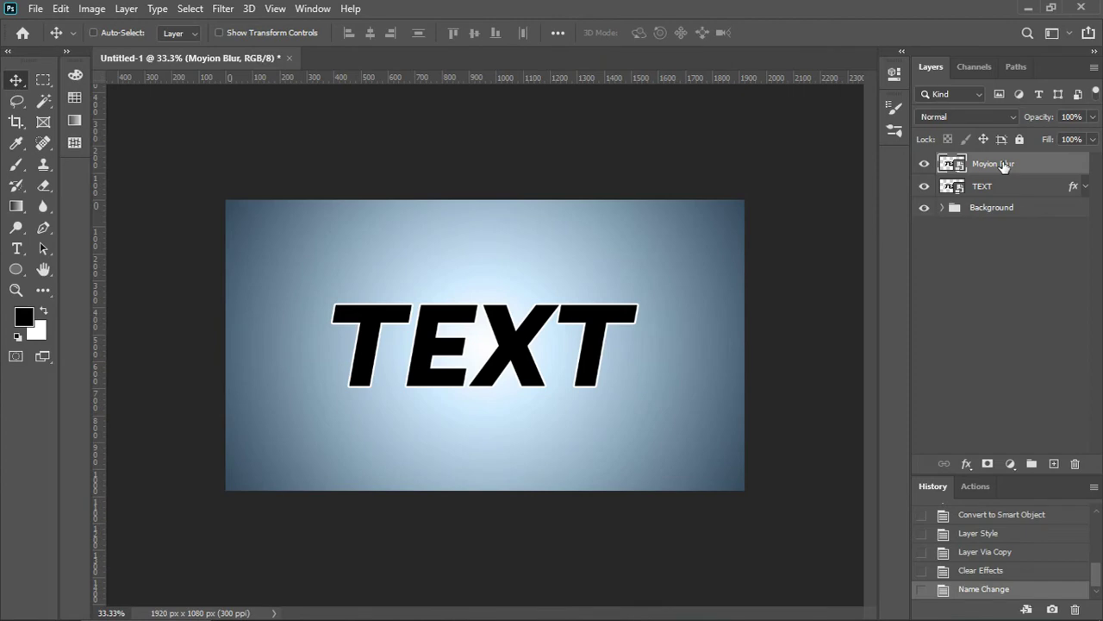
Add a Gradient Overlay with the green-to-blue preset to the Moyion Blur layer, apply it and collapse the layer's effects list
right_click(1004, 166)
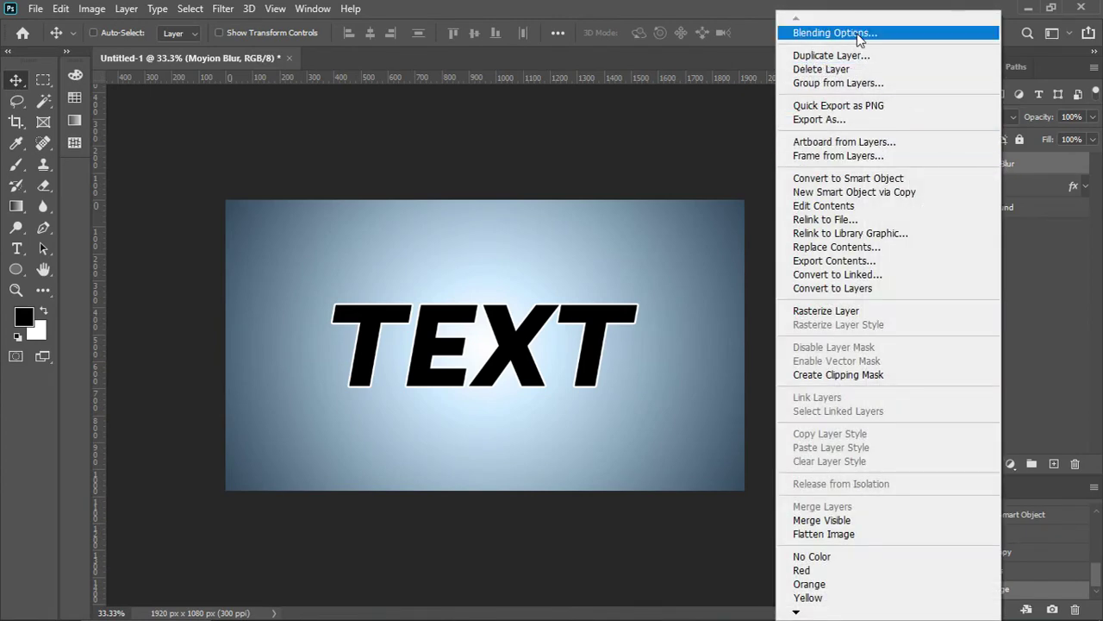
click(857, 33)
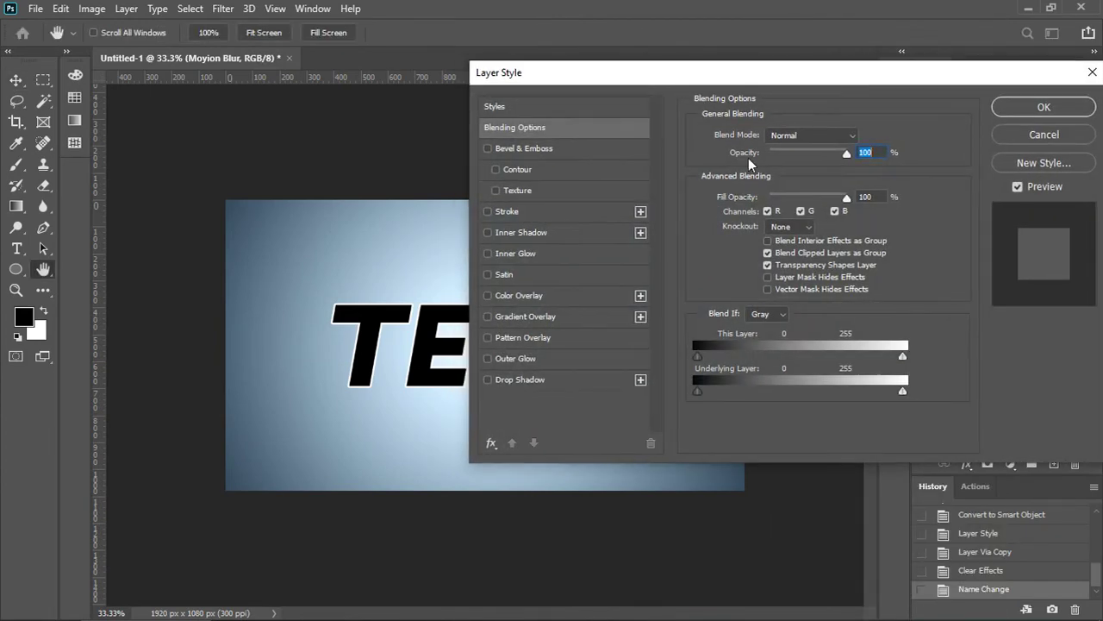
click(549, 318)
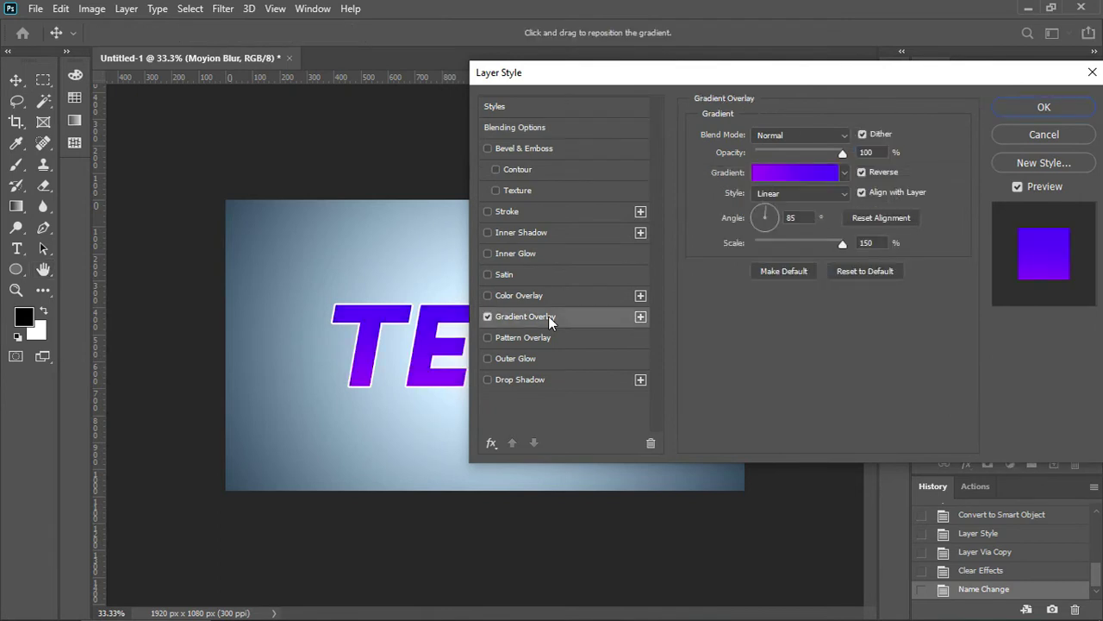
click(844, 173)
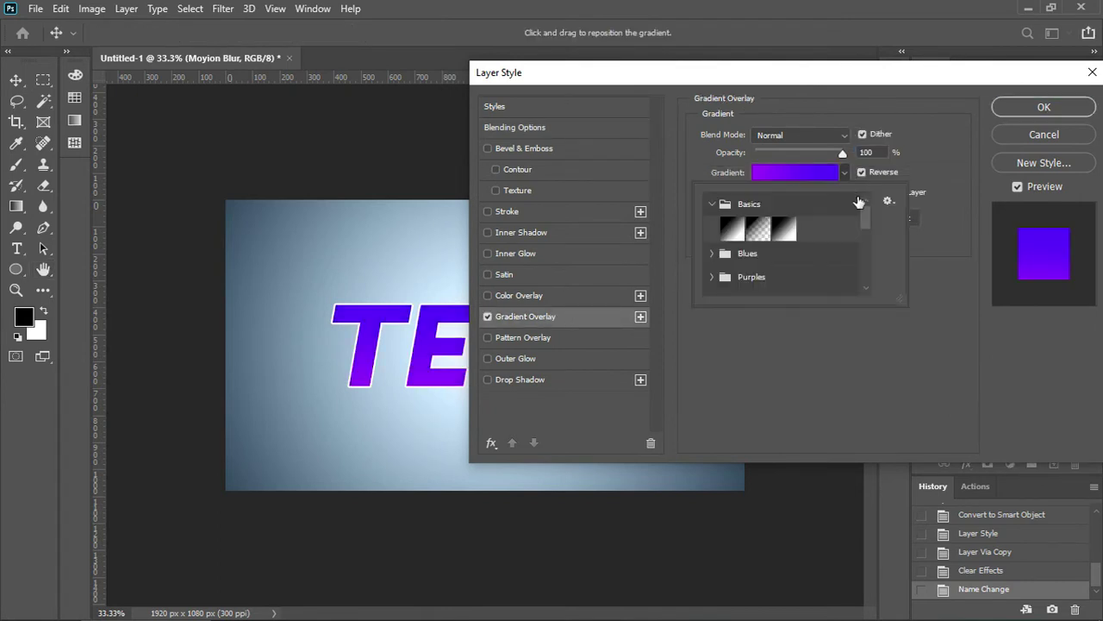
drag(864, 216, 864, 286)
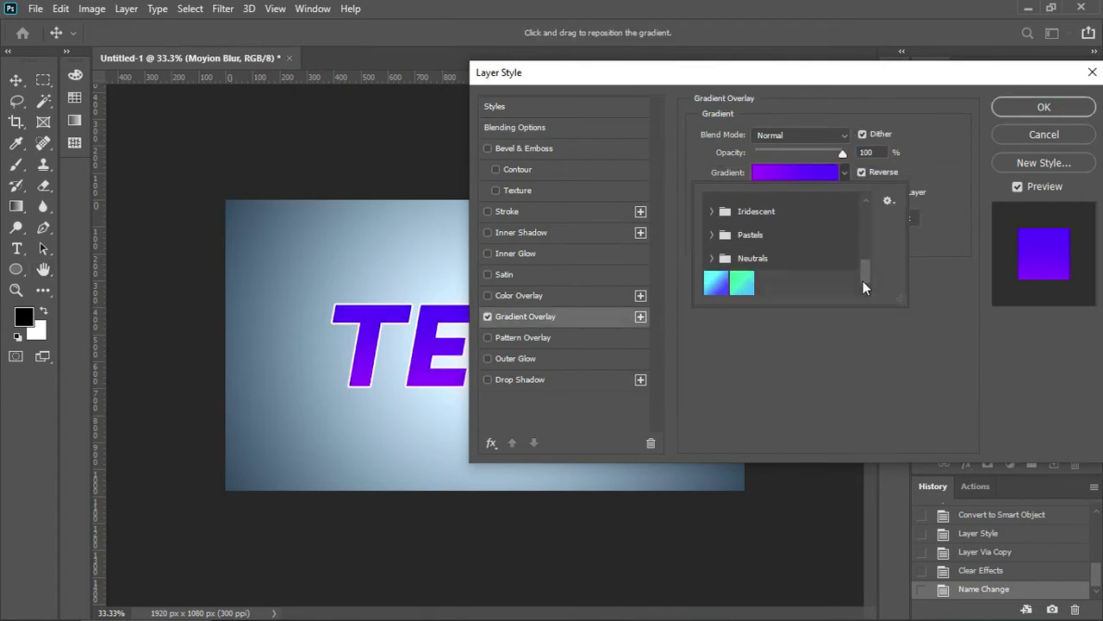
click(751, 293)
click(718, 293)
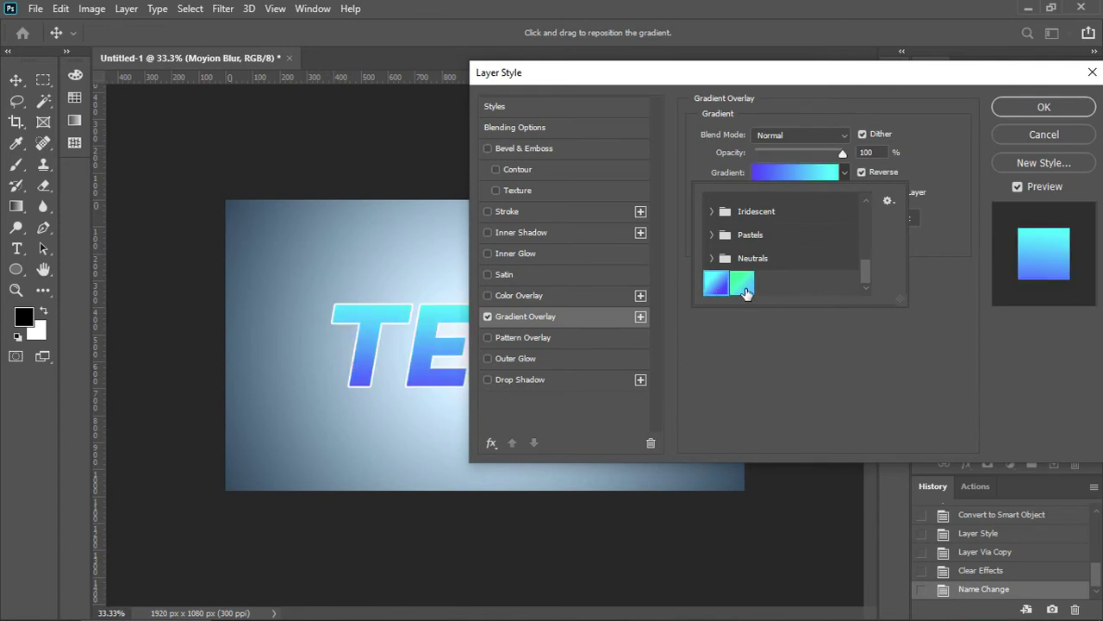
click(744, 287)
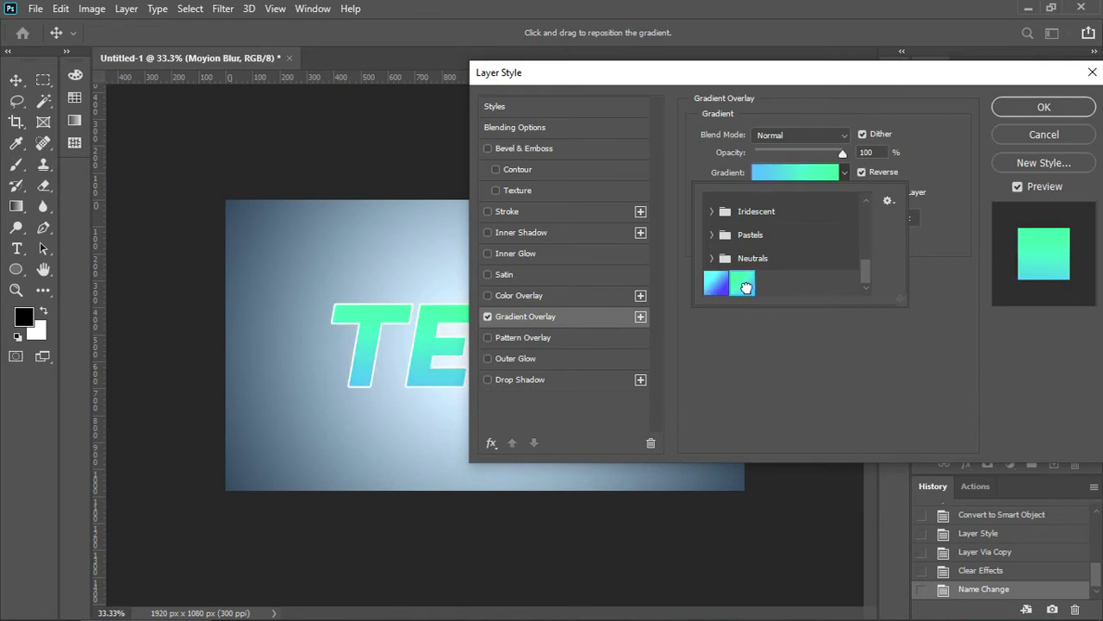
click(942, 144)
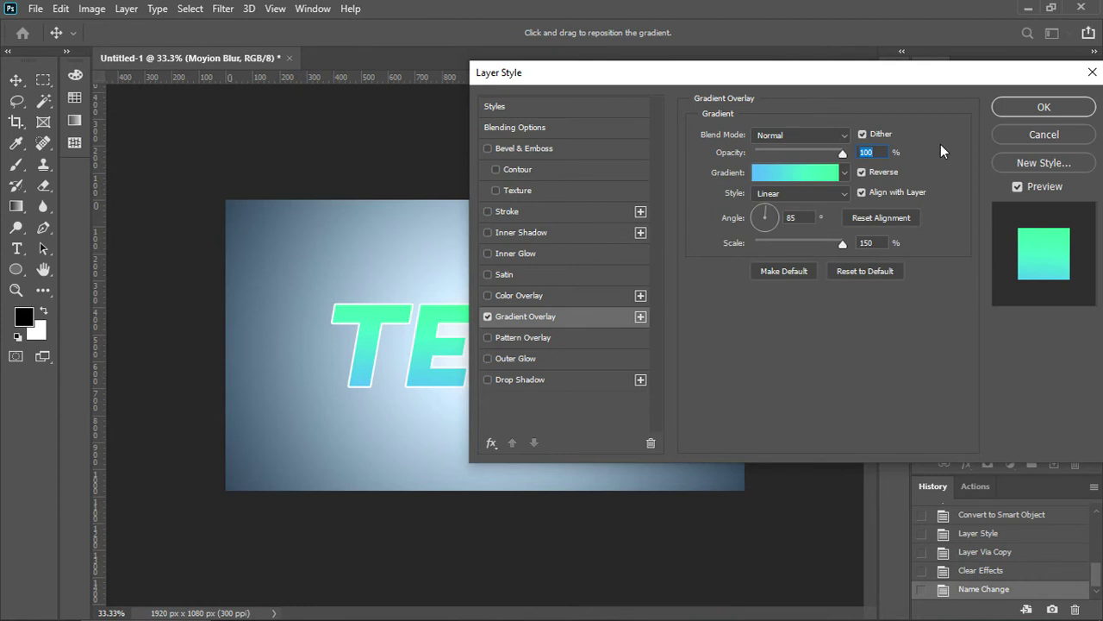
click(858, 244)
click(1025, 111)
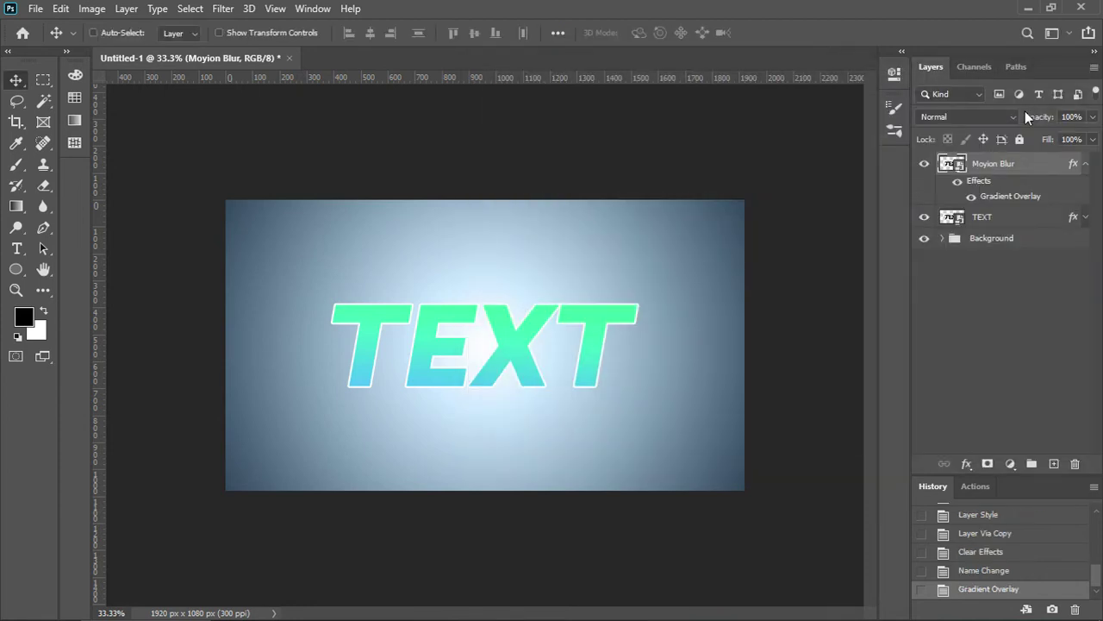
click(1085, 164)
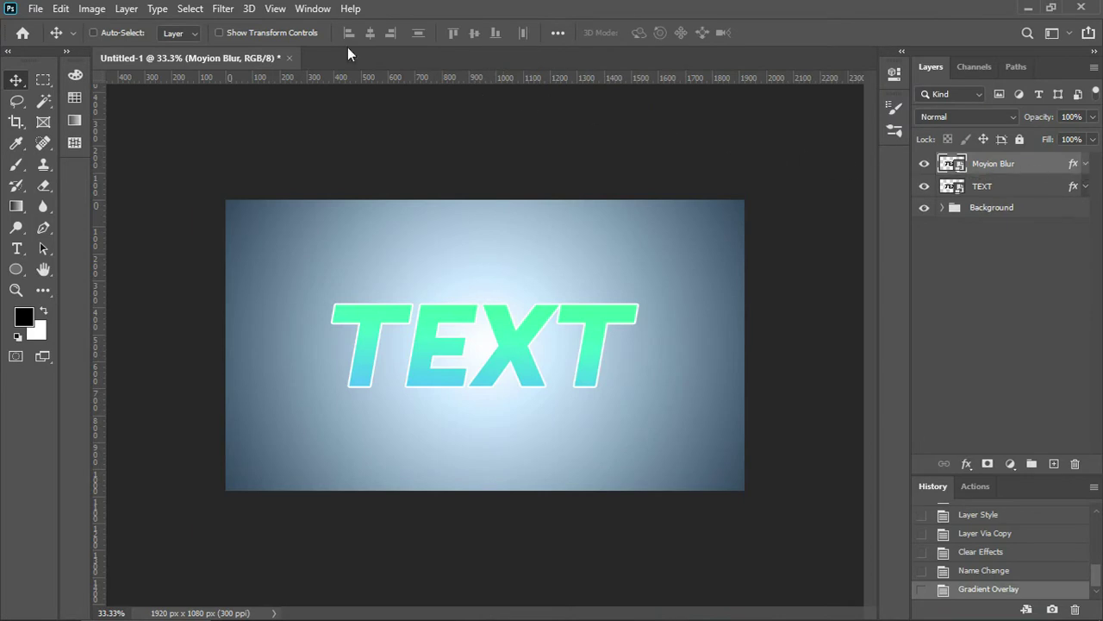
Apply a Motion Blur filter with a 45° angle and a 120-pixel distance to the Moyion Blur layer and collapse its filter list
click(224, 9)
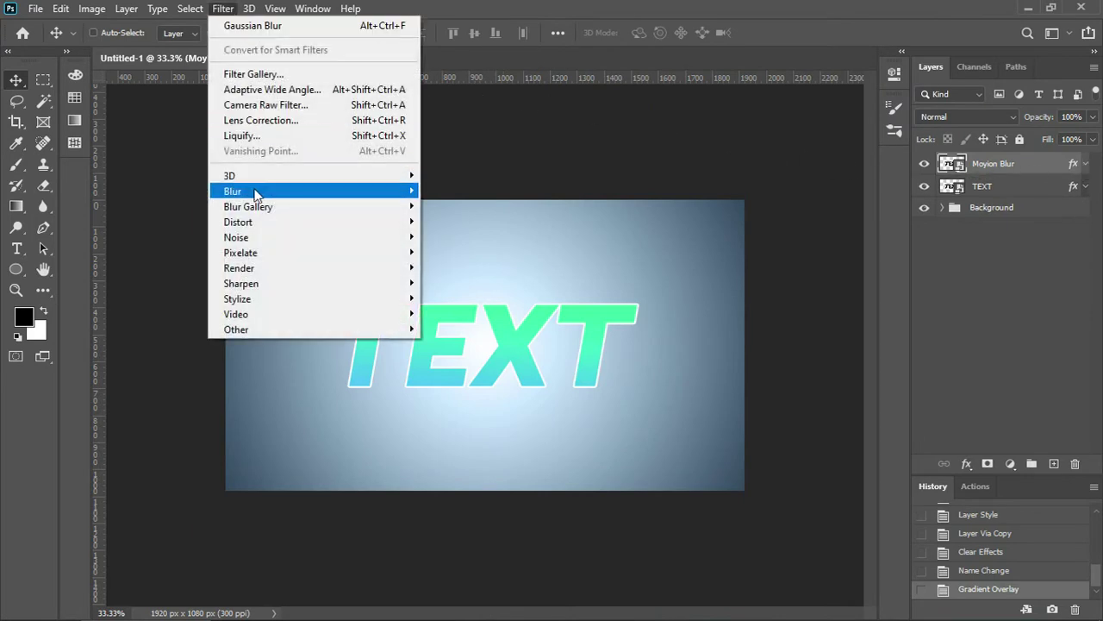
mouse_move(255, 194)
click(457, 281)
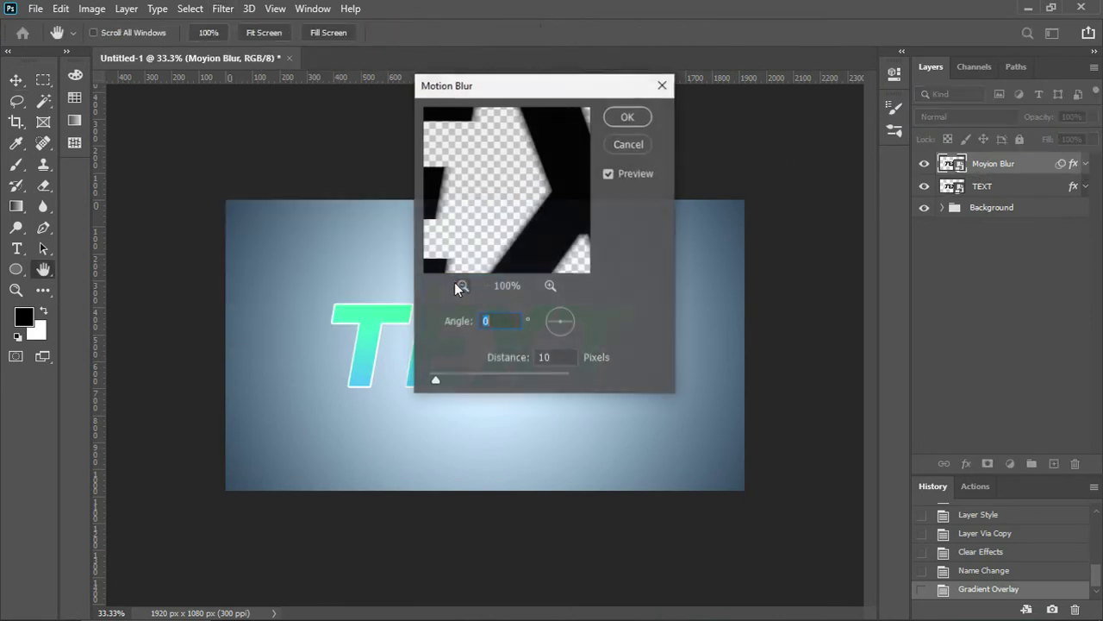
drag(537, 93, 828, 118)
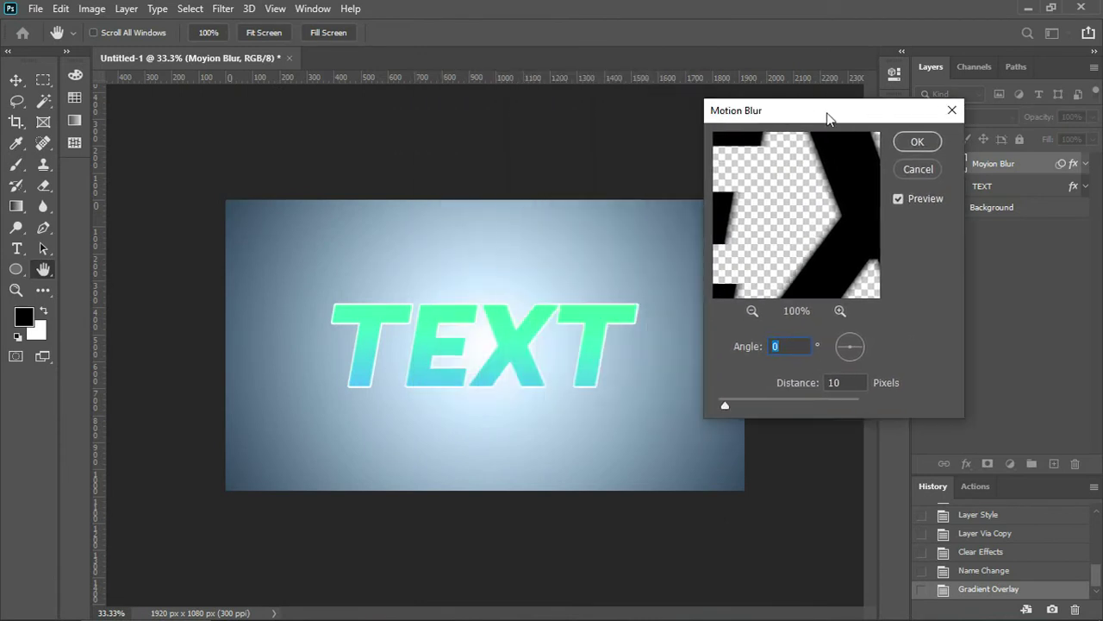
double_click(846, 387)
text(120)
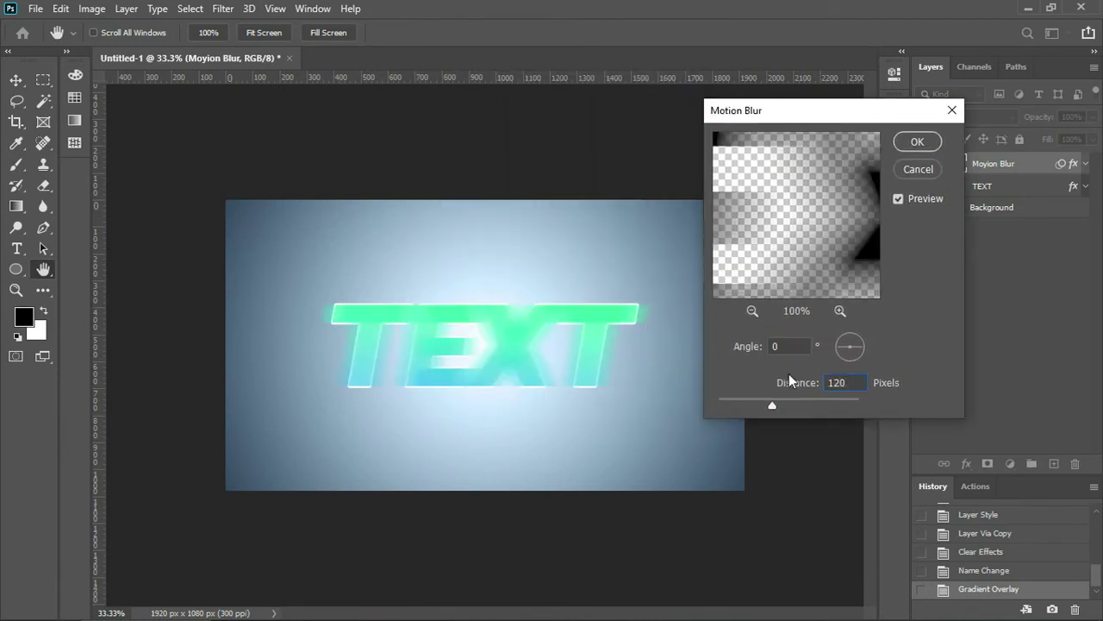
drag(786, 348, 747, 350)
mouse_move(862, 345)
mouse_down()
mouse_move(850, 336)
mouse_move(858, 339)
mouse_up()
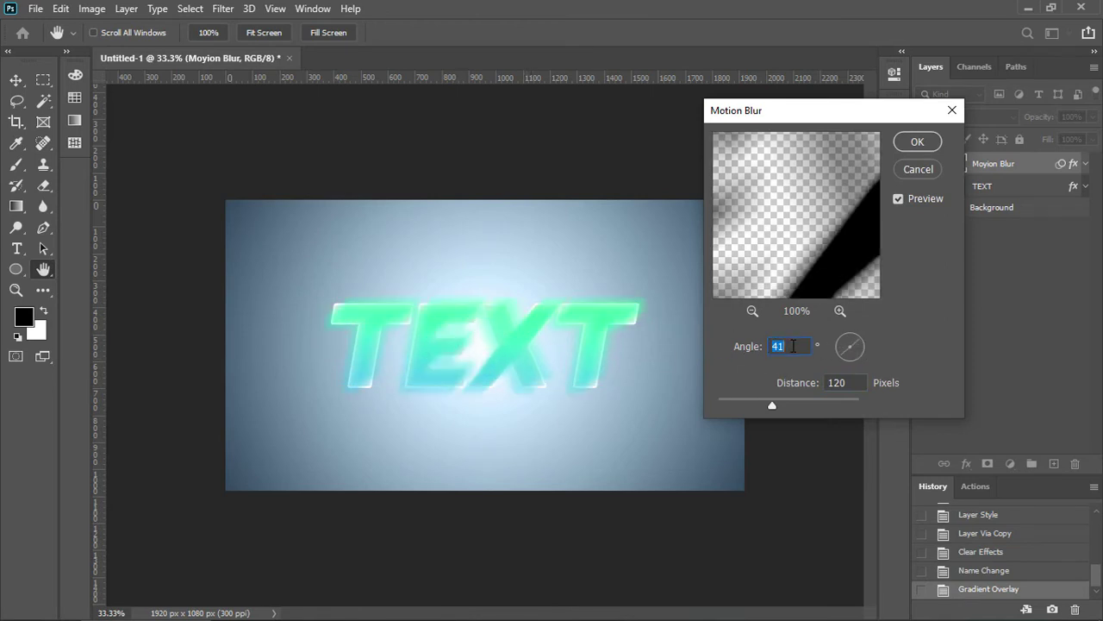
text(45)
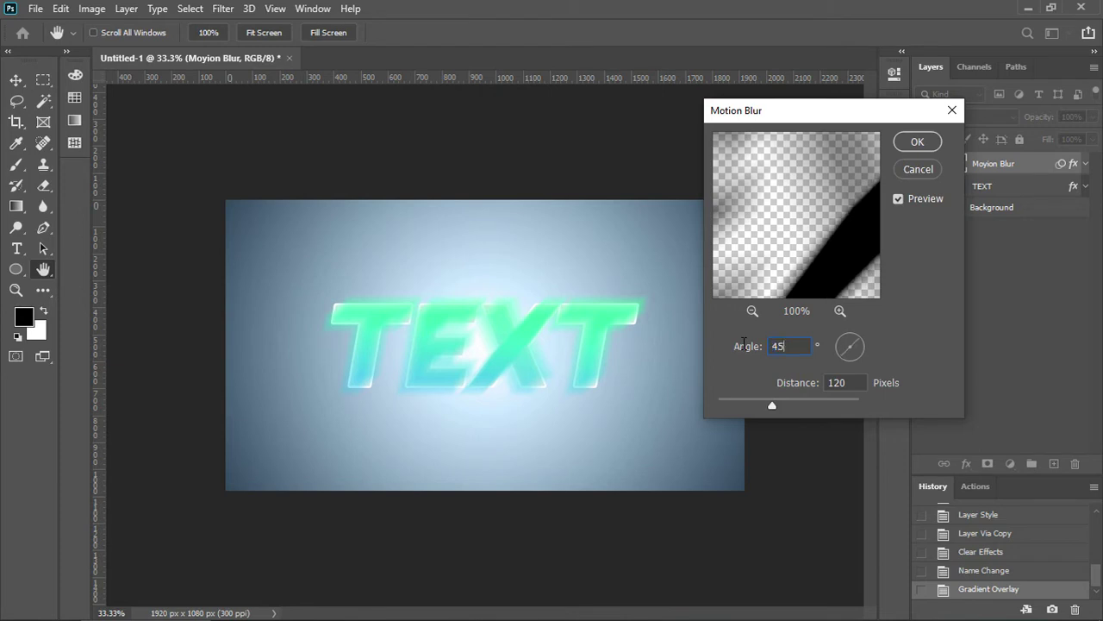
click(916, 143)
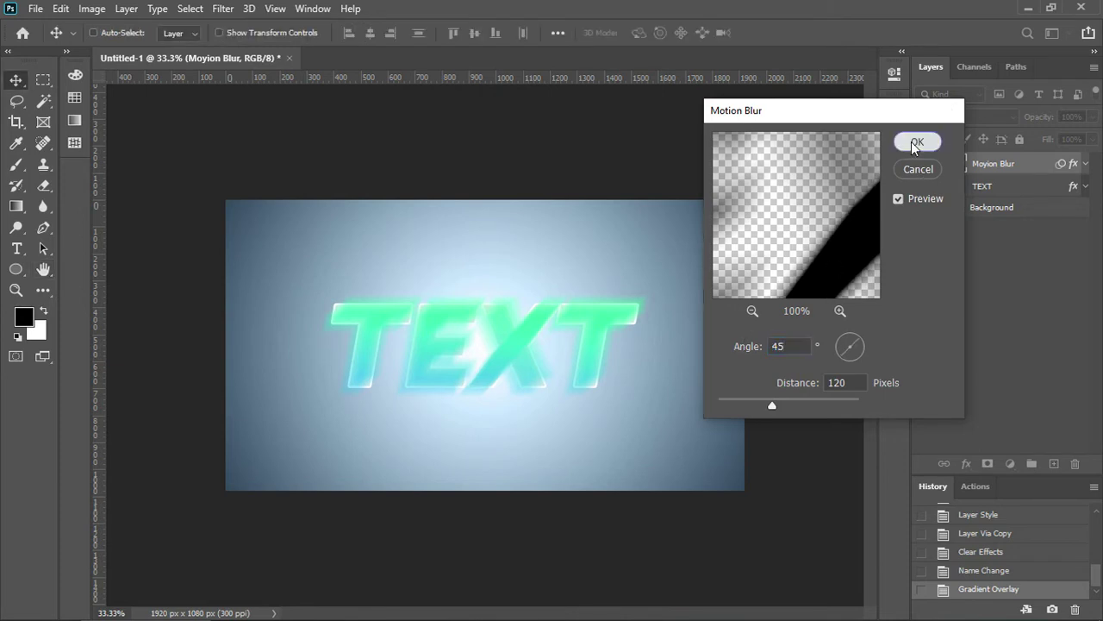
click(1086, 164)
Duplicate the Moyion Blur layer, and shift the original TEXT layer slightly down and to the left of the blurred text
key(ctrl)
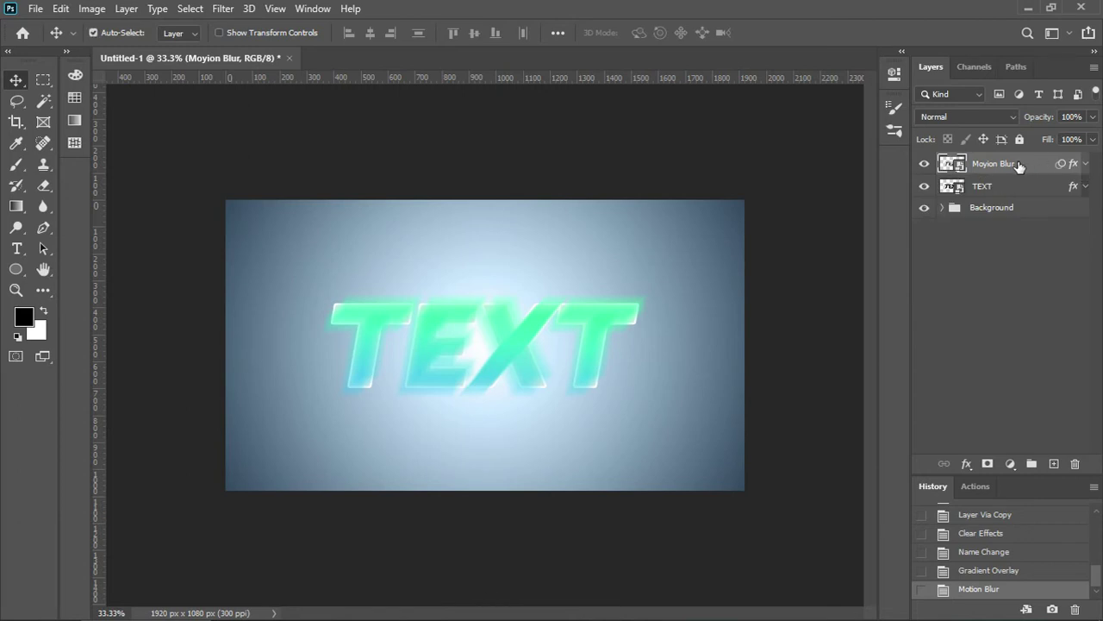
key(ctrl+j)
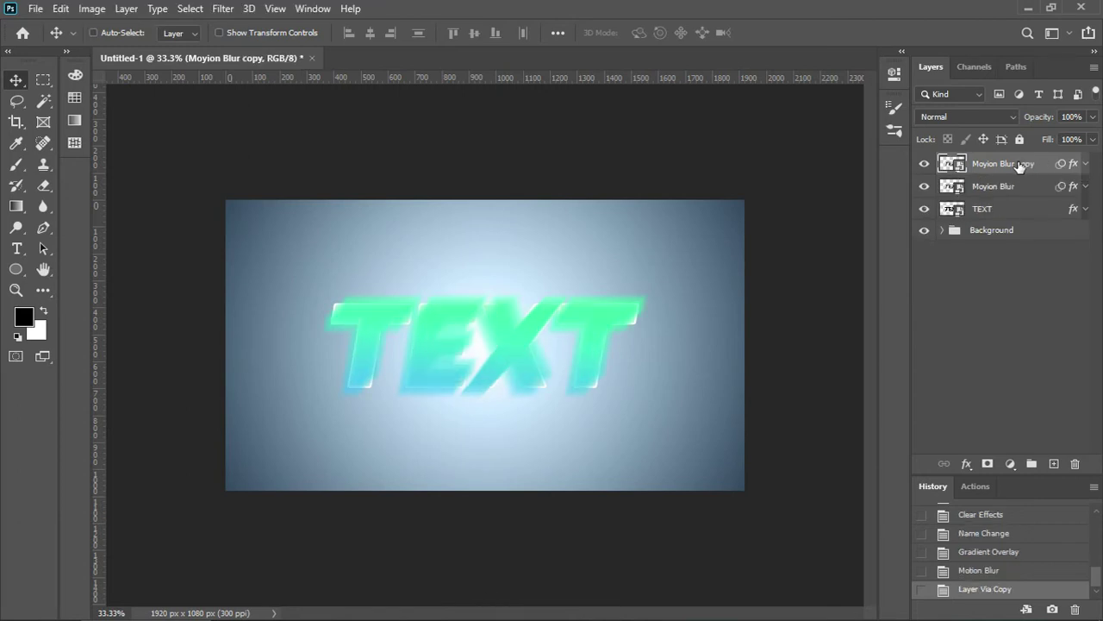
click(1007, 210)
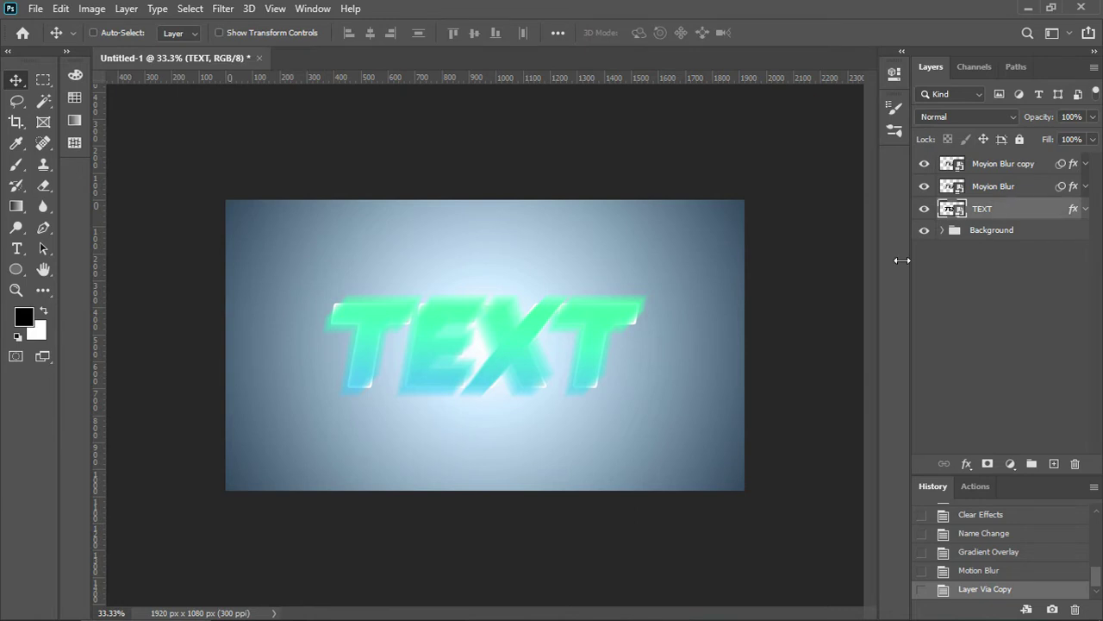
drag(635, 348, 608, 358)
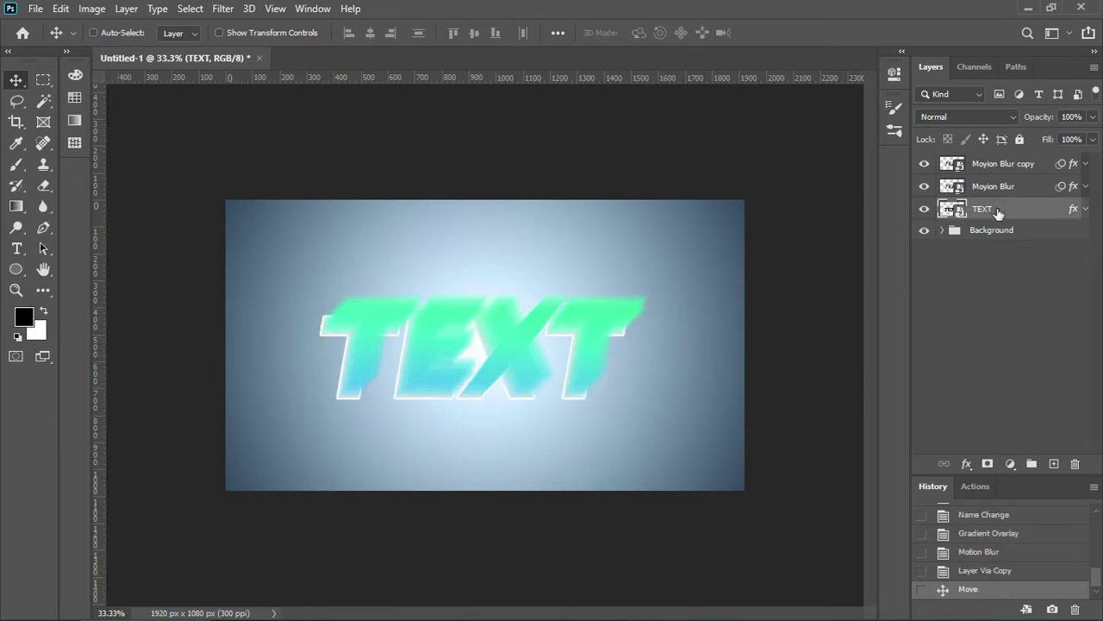
Duplicate the TEXT layer to the top of the layer stack and move the copy up and right to the far end of the blur
key(ctrl+j)
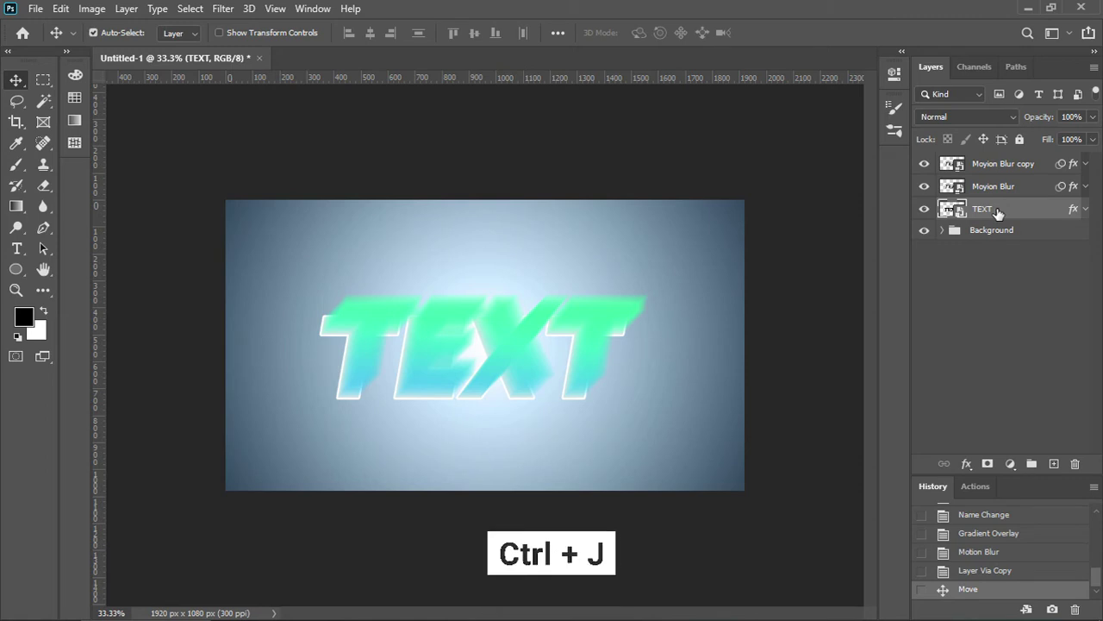
drag(997, 213, 999, 155)
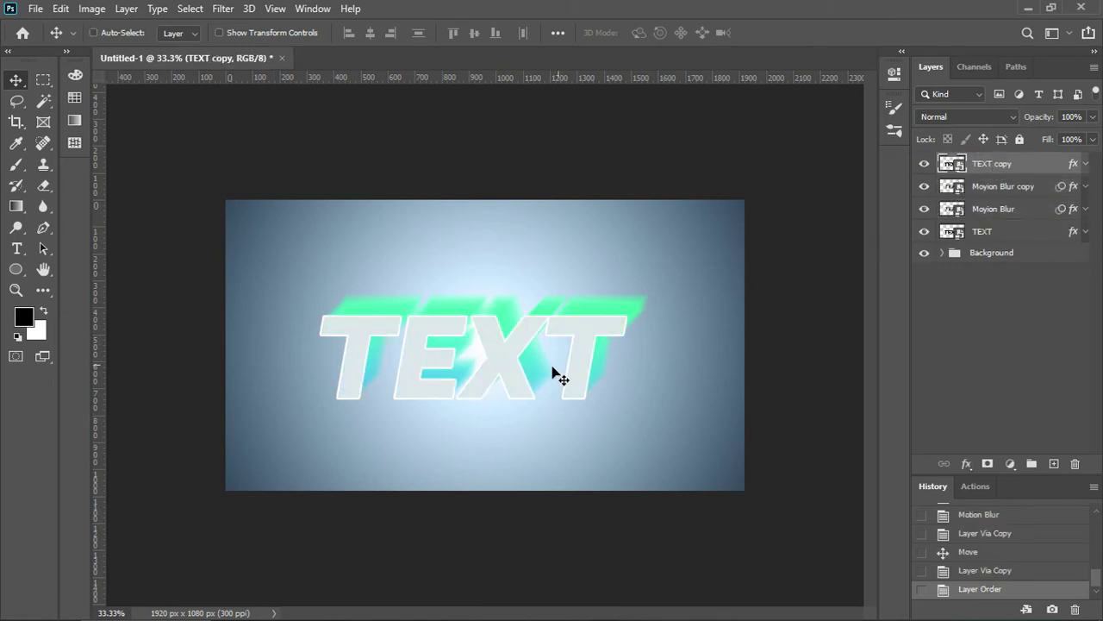
drag(553, 368, 591, 334)
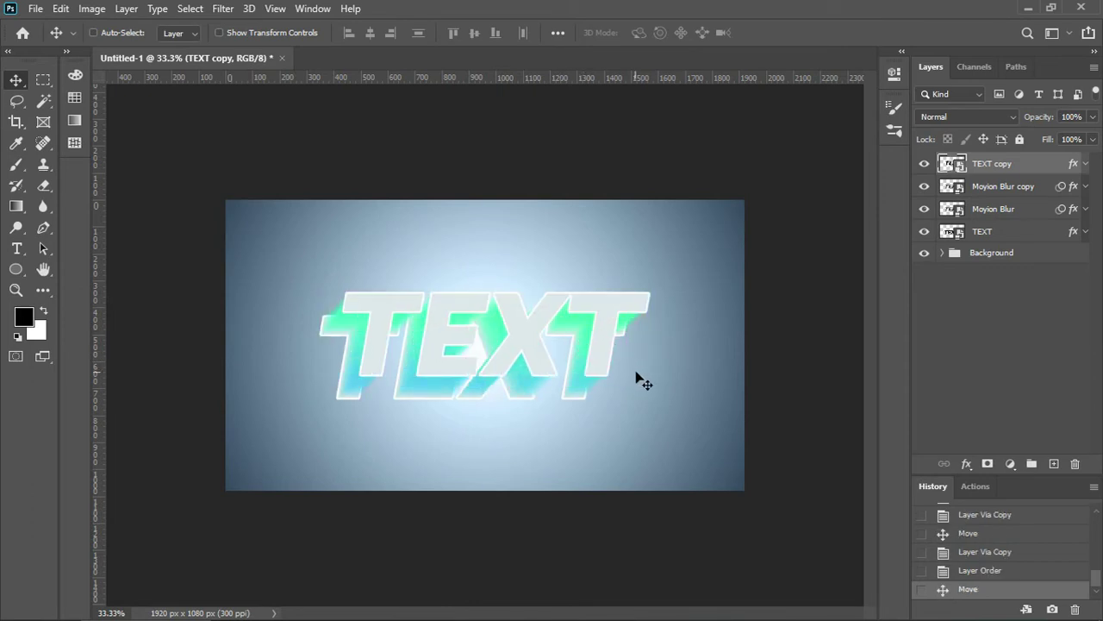
Convert the two text layers and two motion blur layers into one smart object and rename it 3D Text
shift+click(1031, 234)
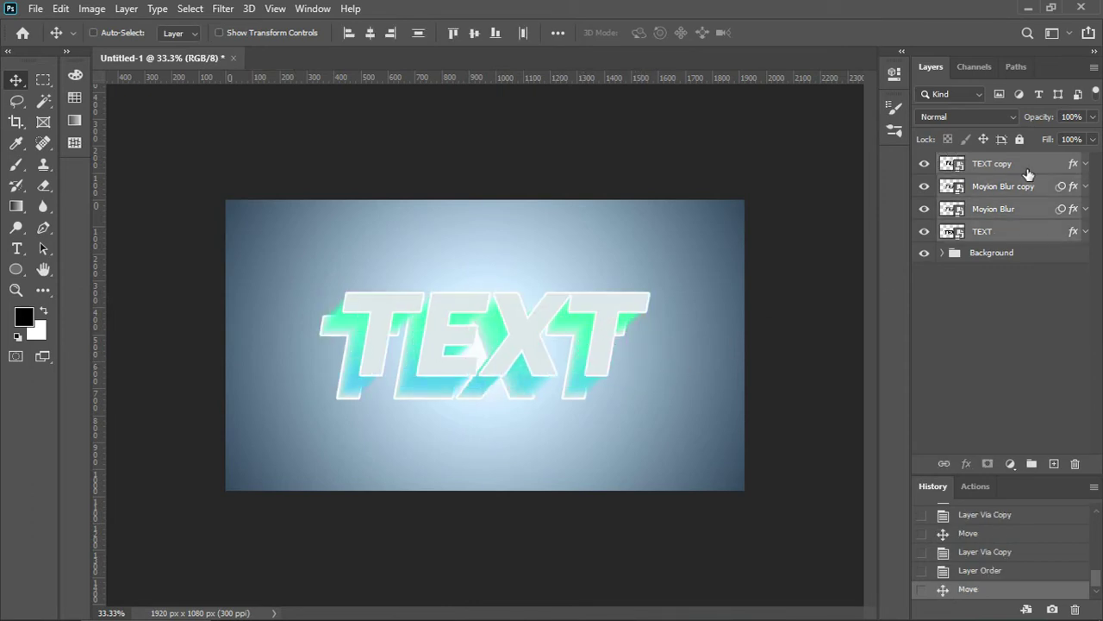
right_click(1024, 233)
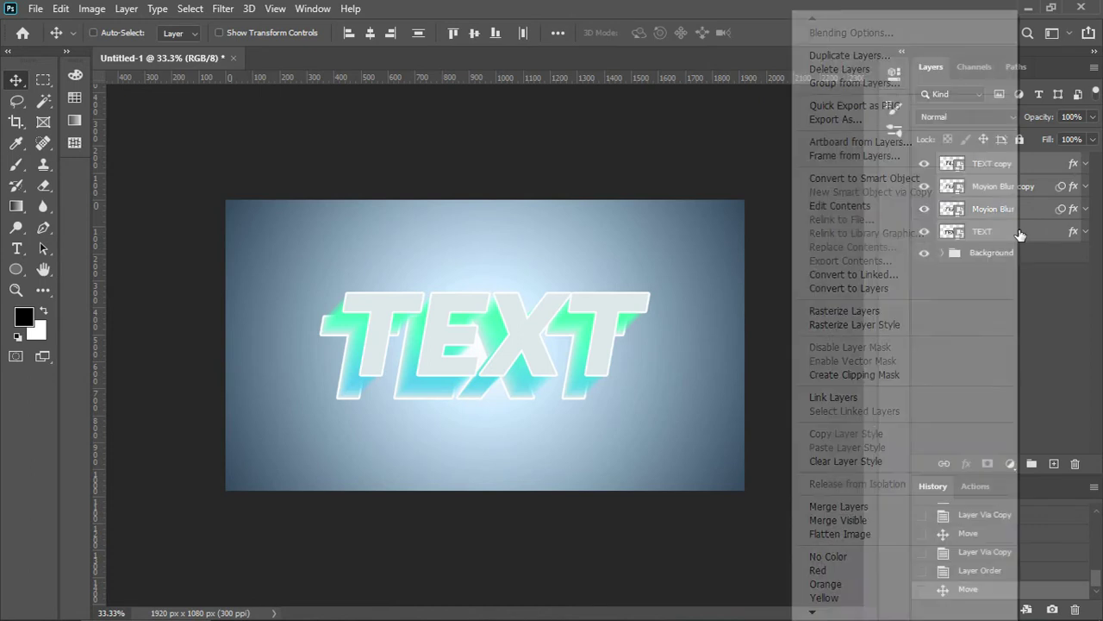
click(920, 178)
double_click(993, 163)
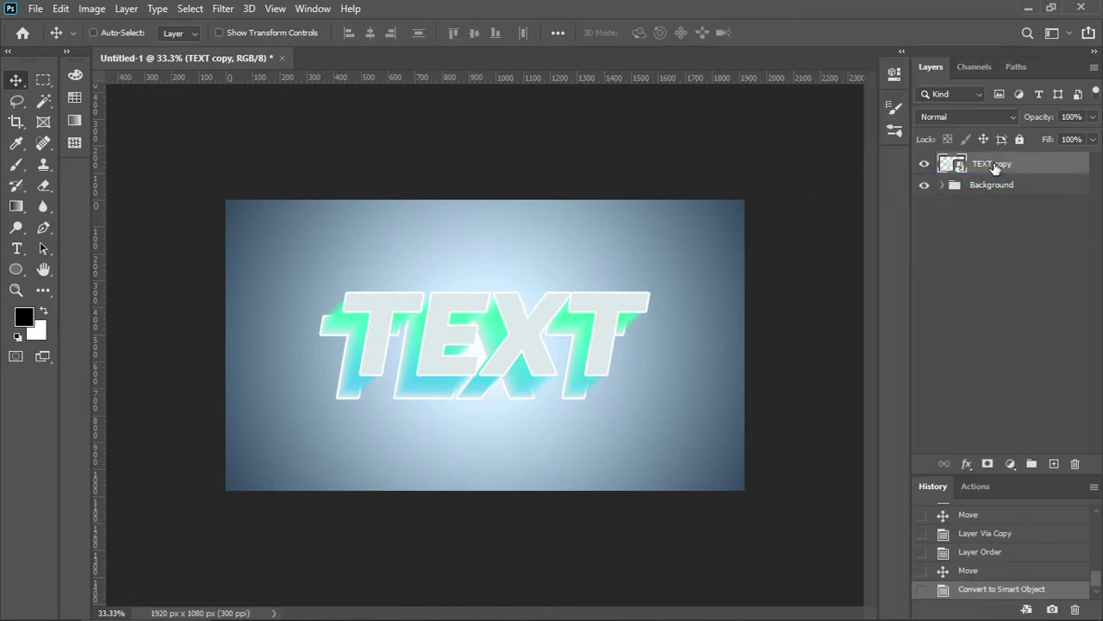
text(3D Text)
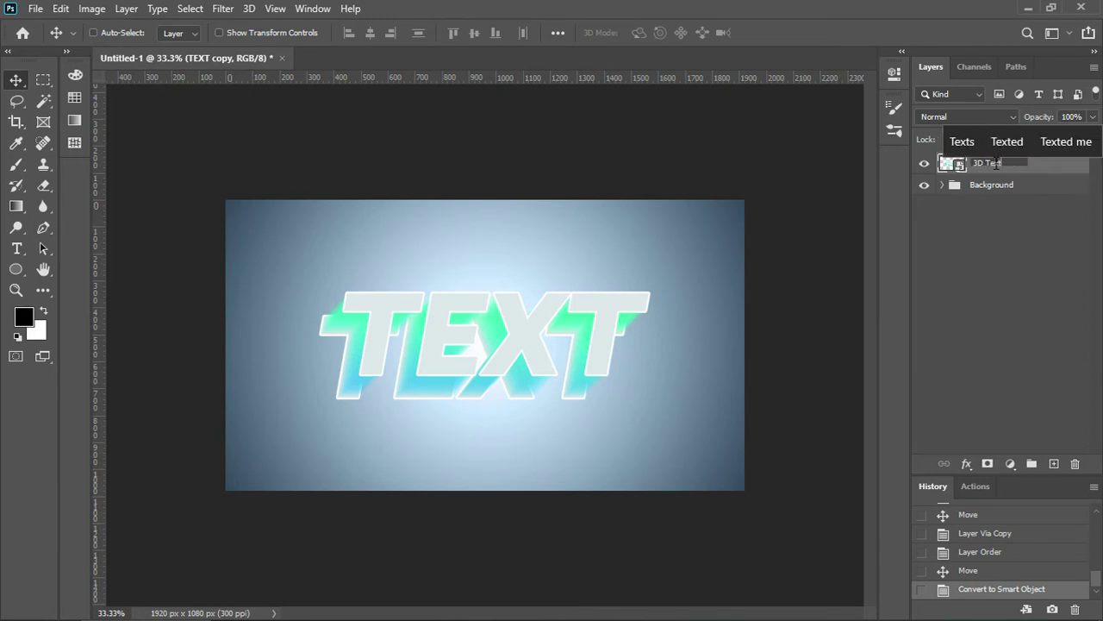
key(Return)
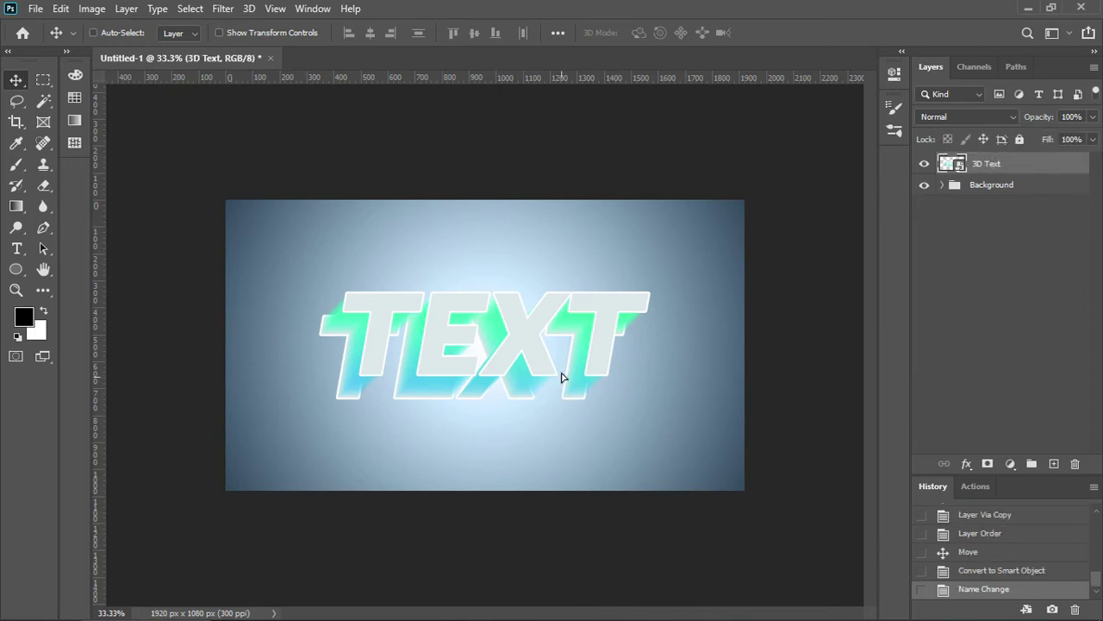
Move the 3D Text layer up into the upper half of the canvas and duplicate it
drag(563, 384, 562, 352)
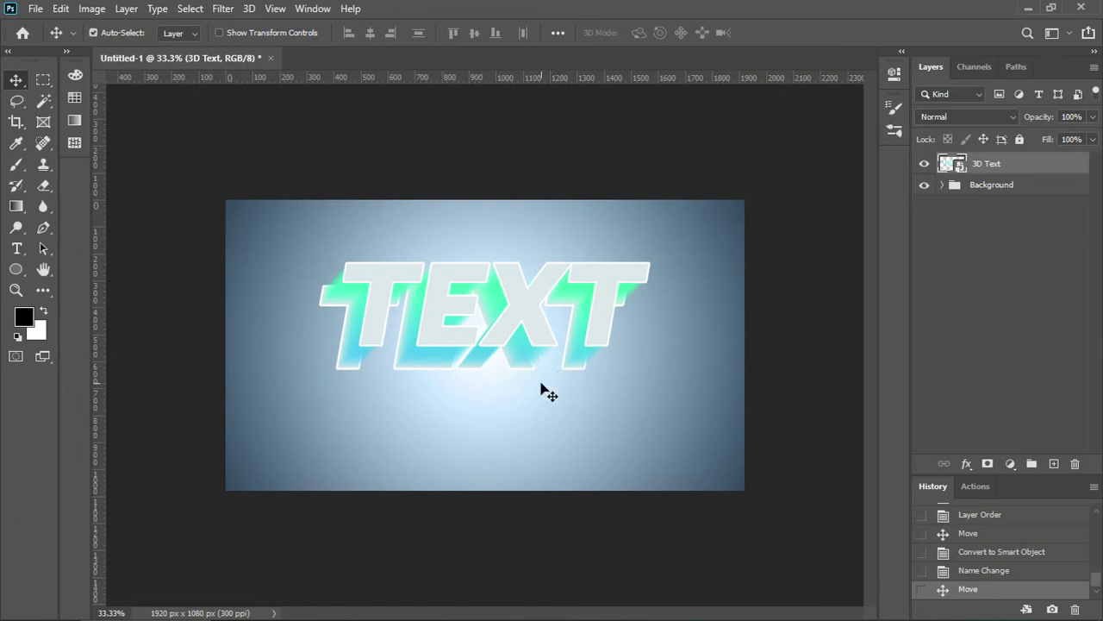
key(ctrl+j)
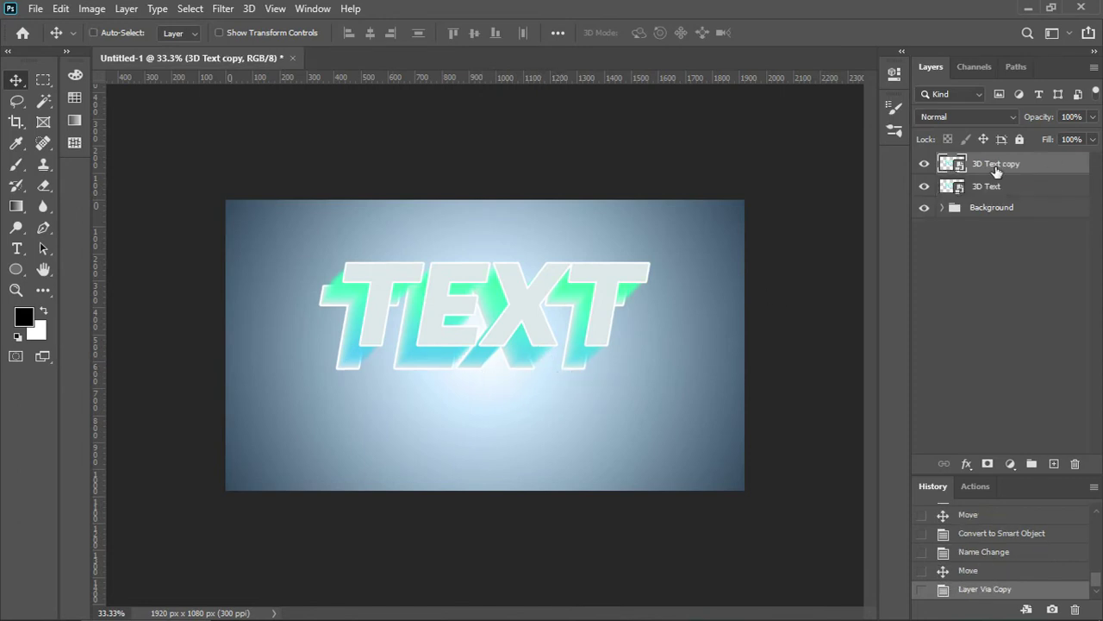
Rename the duplicated 3D Text layer to Shadow
double_click(997, 164)
text(Shadow)
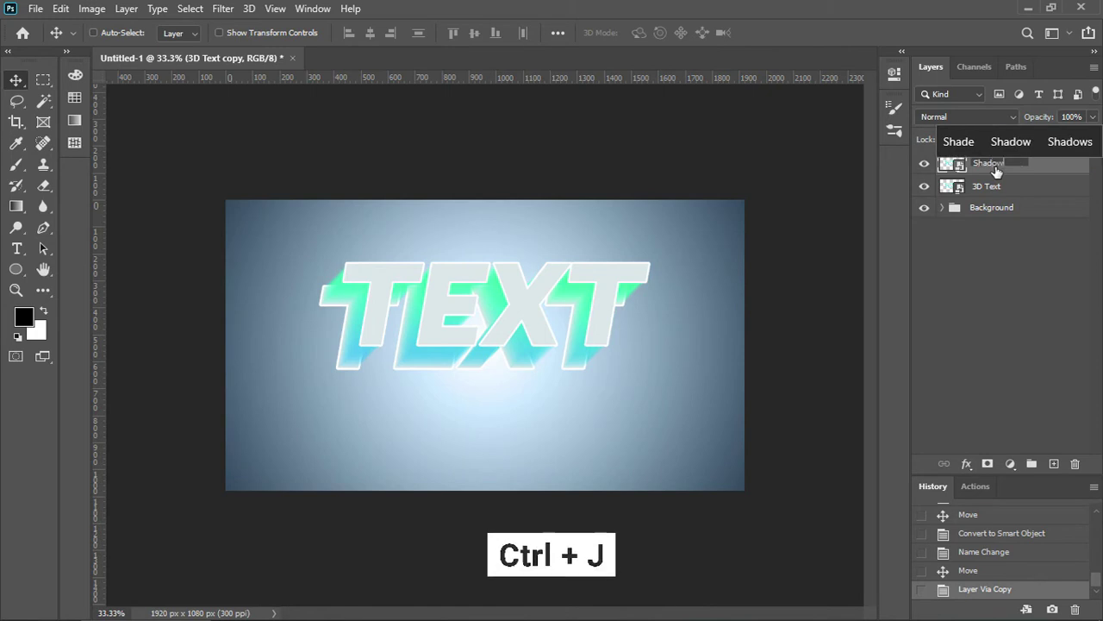
key(Return)
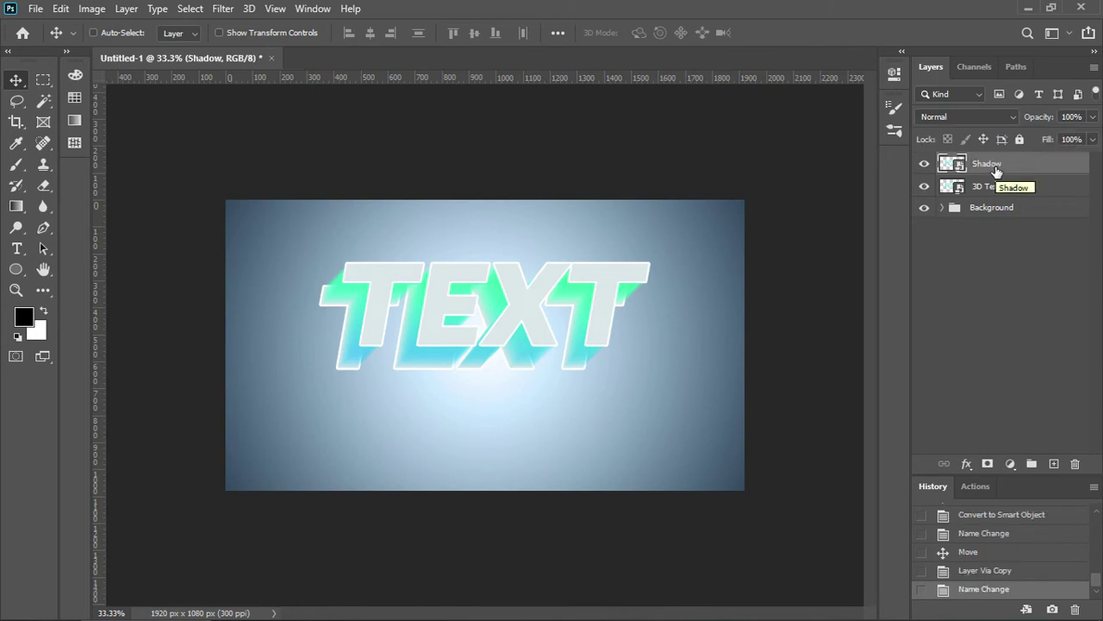
Apply a black (000000) Color Overlay to the Shadow layer and move the layer below 3D Text
right_click(996, 166)
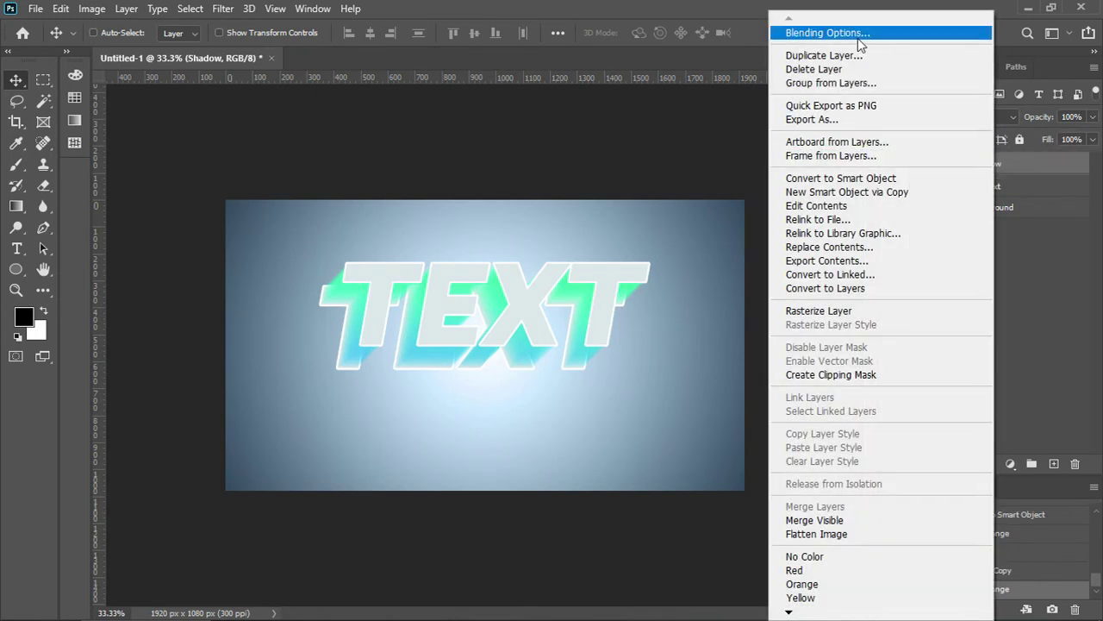
click(858, 34)
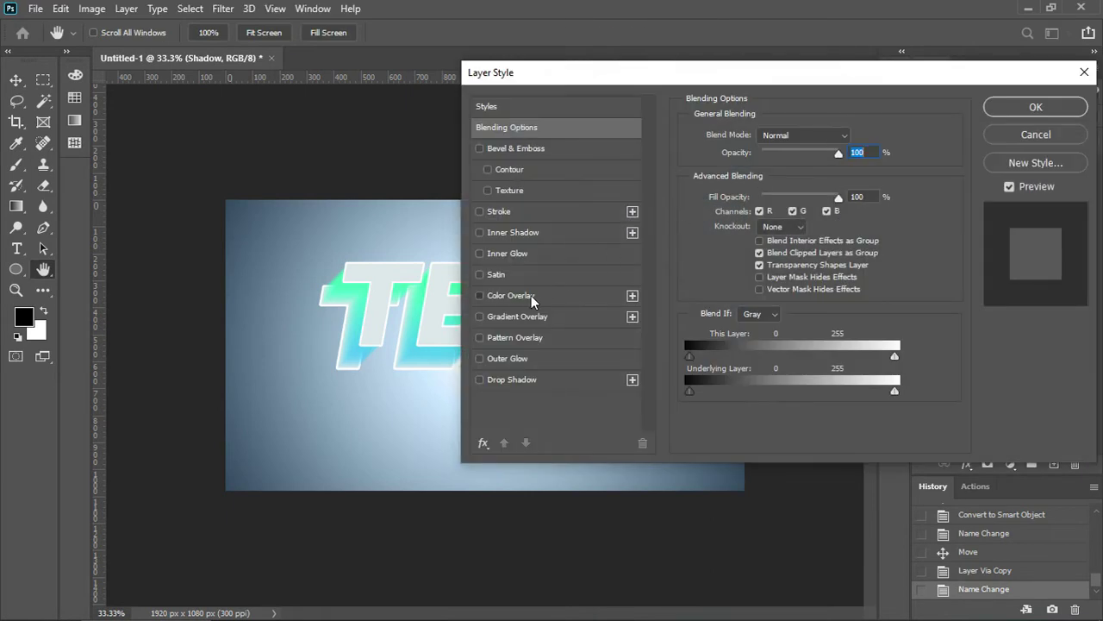
click(513, 295)
click(852, 138)
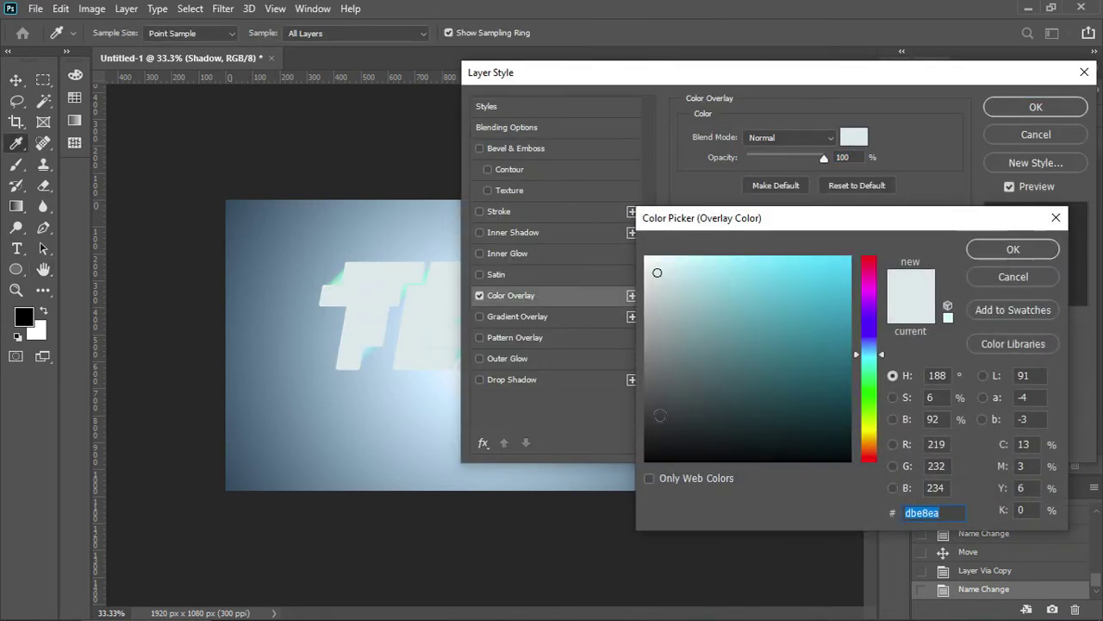
drag(663, 440, 635, 481)
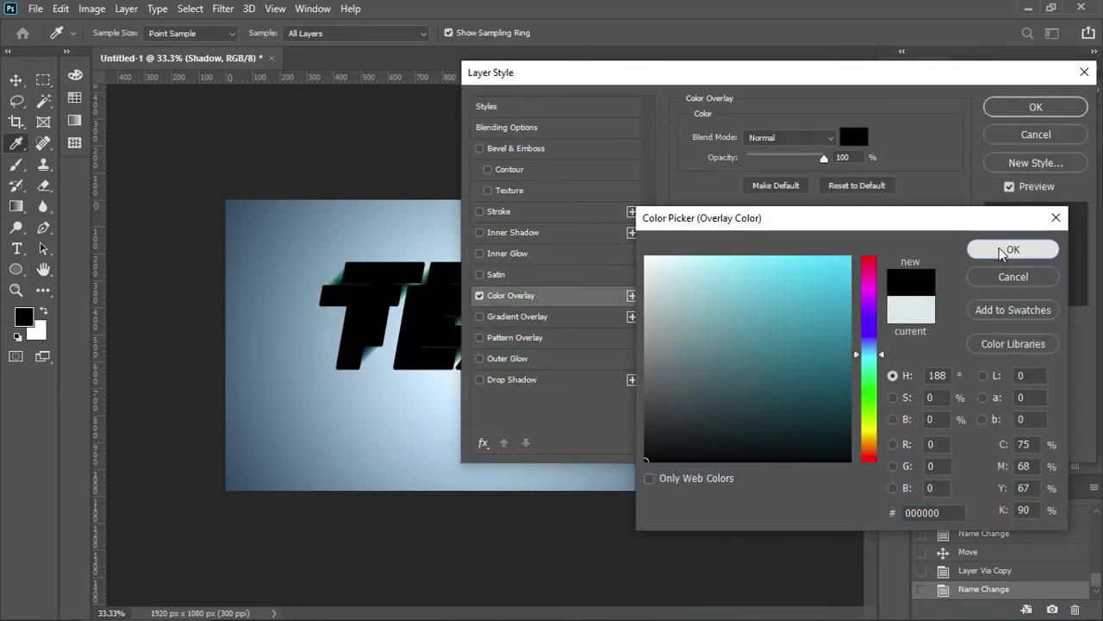
click(1000, 250)
click(1036, 108)
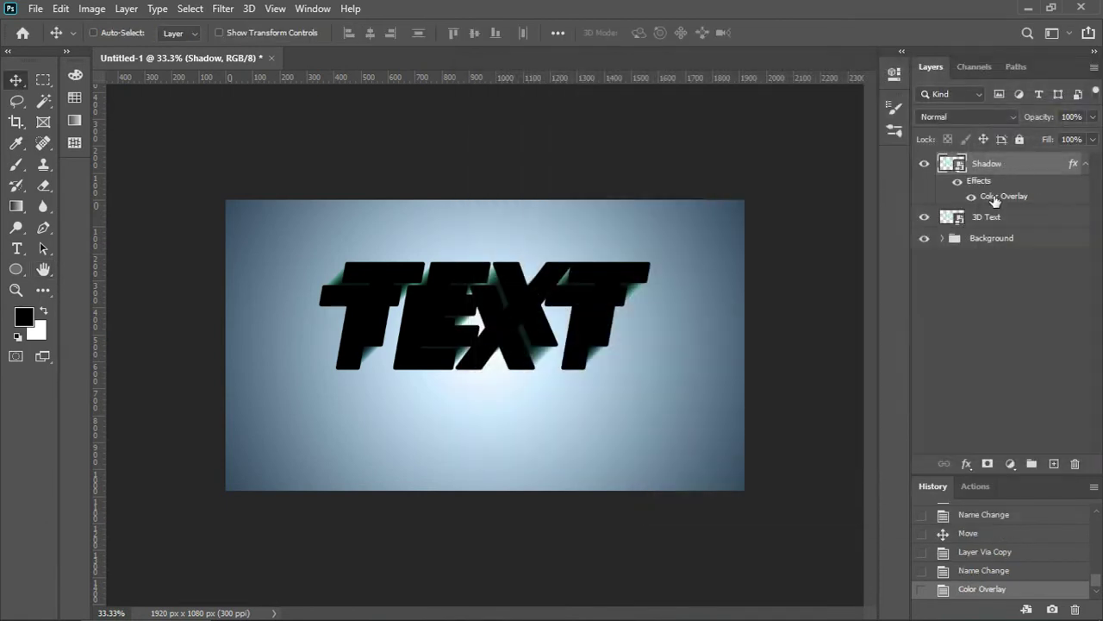
click(1086, 164)
drag(1008, 172, 991, 199)
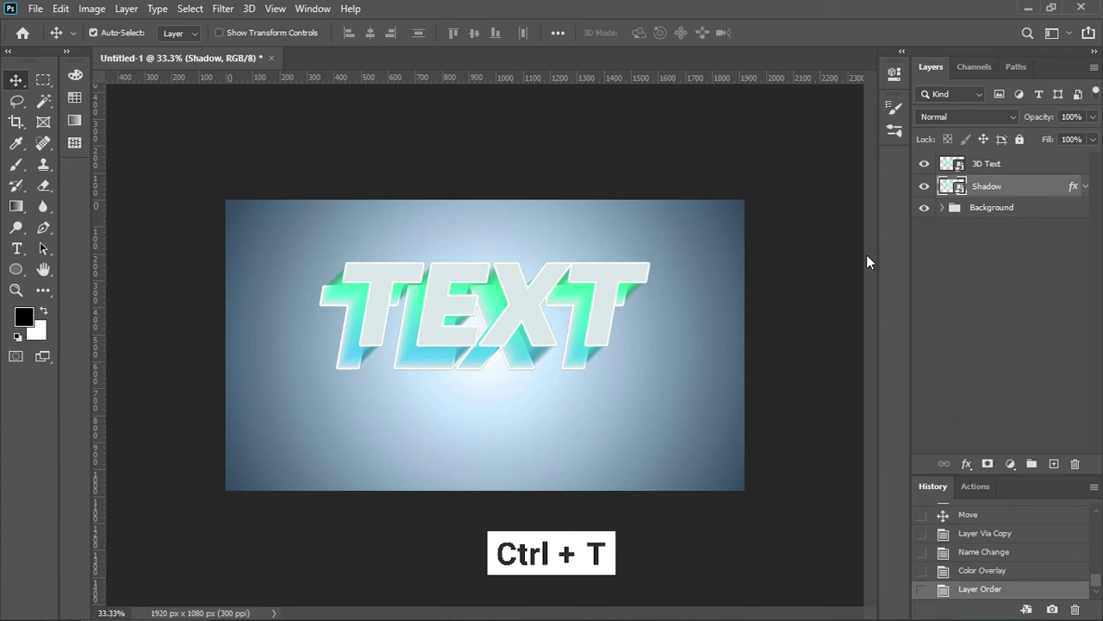
Transform the Shadow layer: move it down to Y 657 px and flatten it to 5% height just under the text
key(ctrl+t)
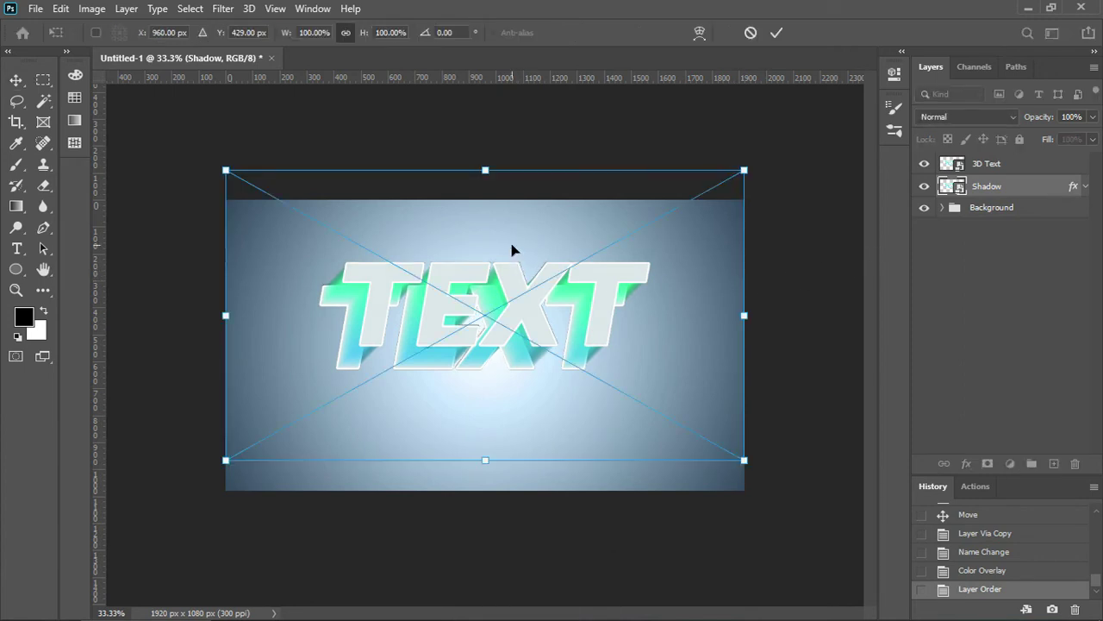
drag(512, 250, 512, 311)
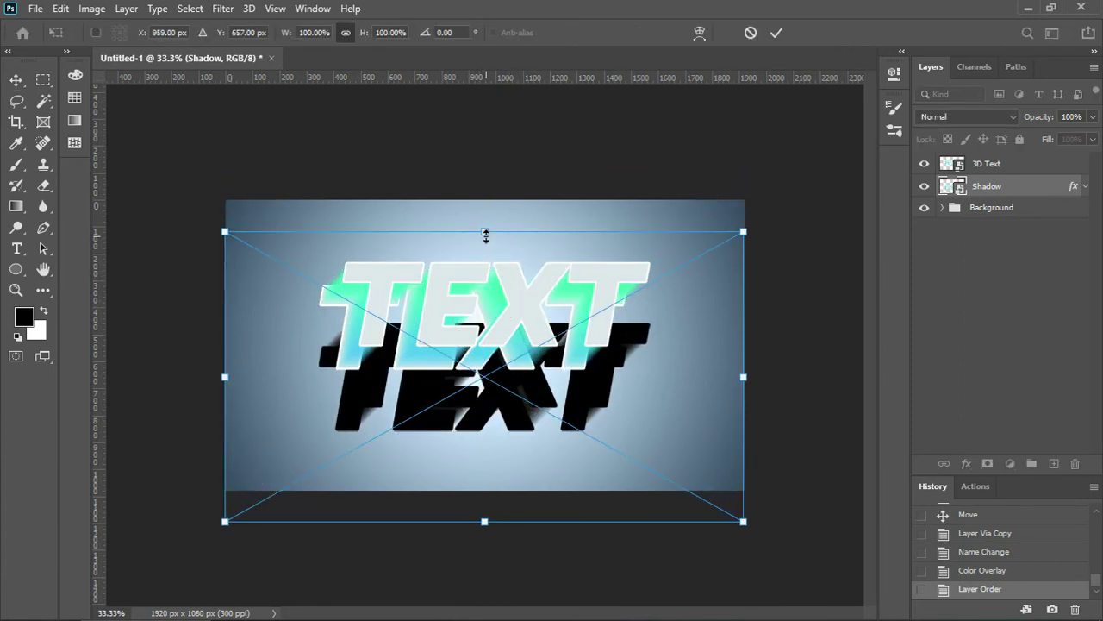
drag(486, 234, 491, 359)
drag(493, 364, 496, 369)
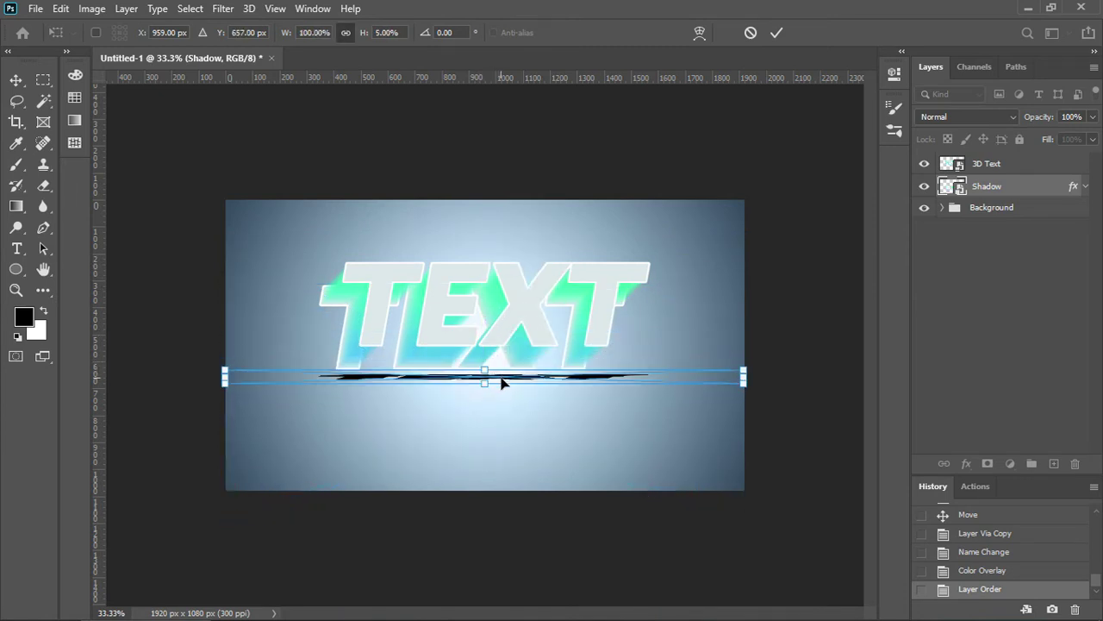
key(Return)
Nudge the flattened shadow slightly left and down beneath the letters
key(Left)
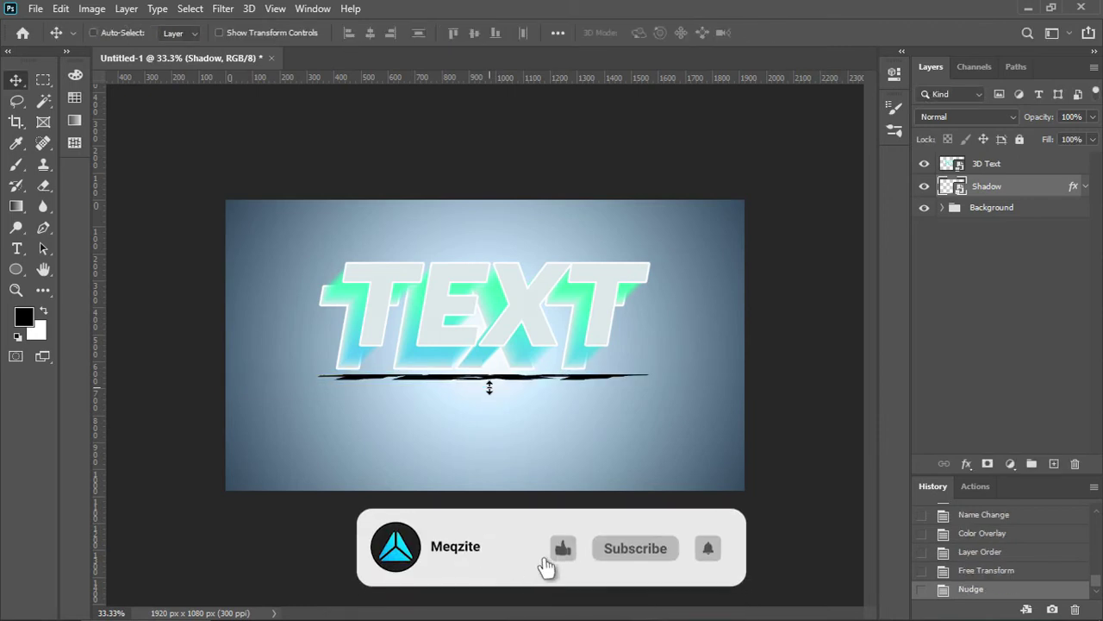
key(Down)
key(Down)
key(Down)
key(Down)
key(Down)
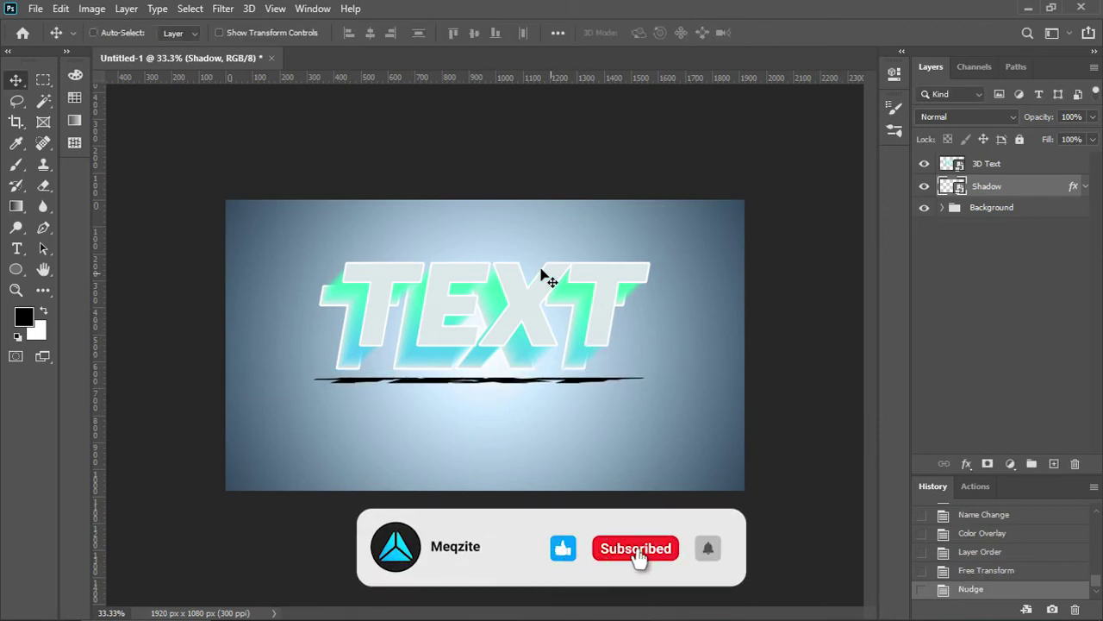
Apply a Gaussian Blur with a 5-pixel radius to the Shadow layer and set its opacity to 30%
click(224, 9)
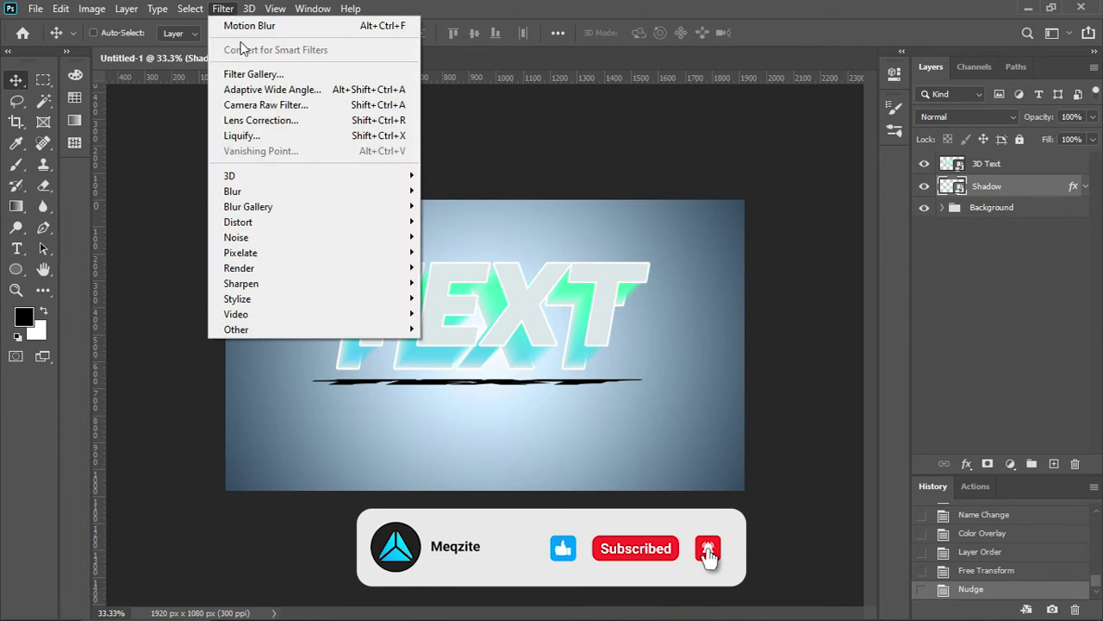
mouse_move(284, 190)
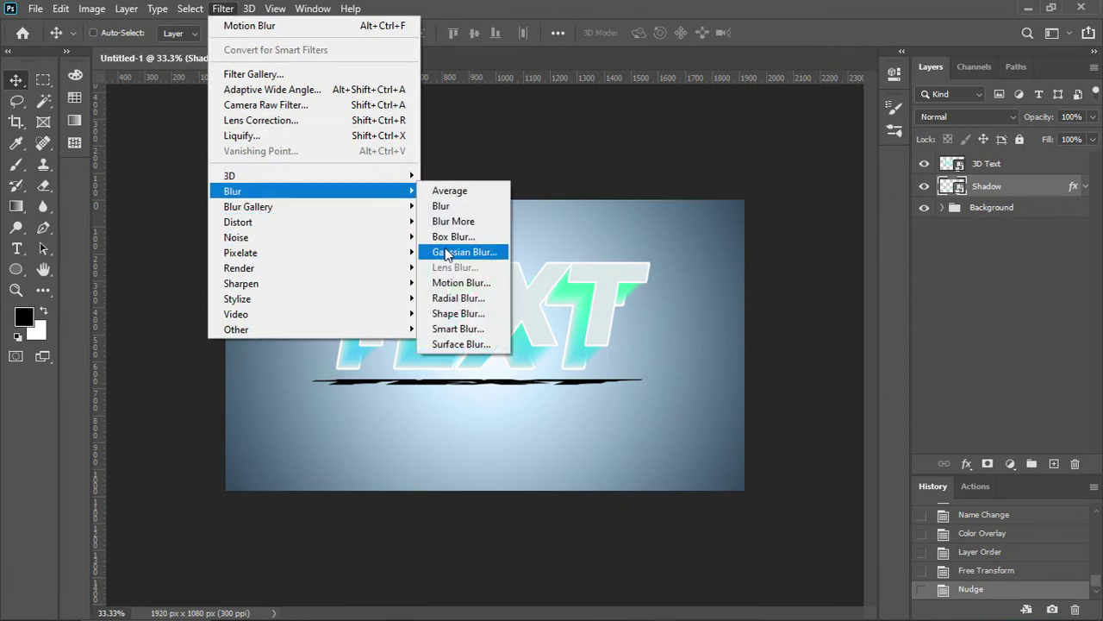
click(448, 255)
drag(544, 119, 786, 144)
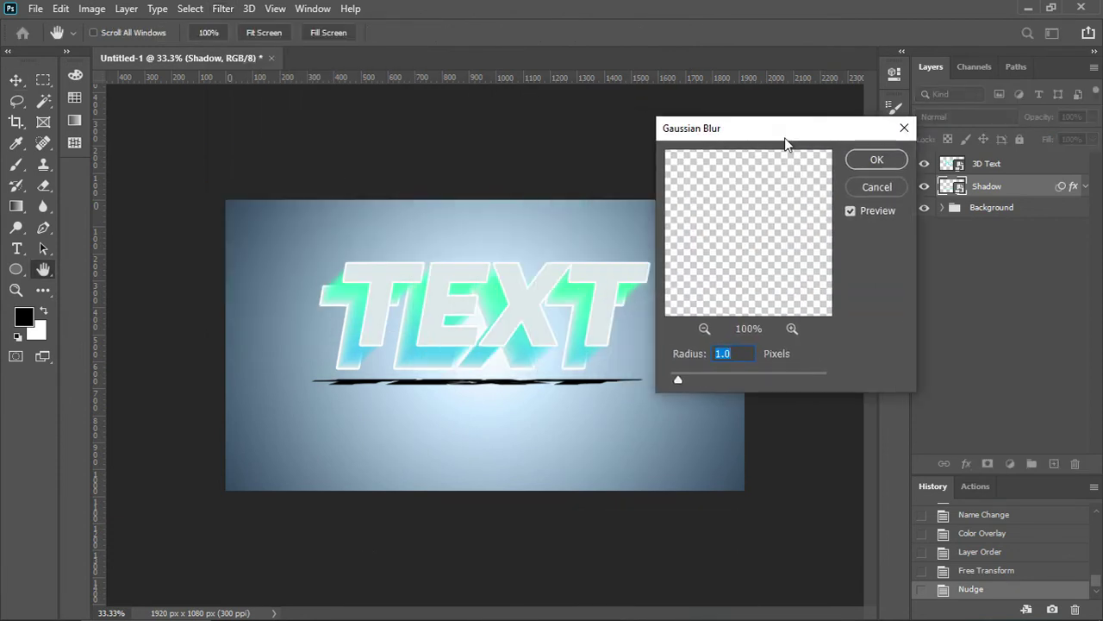
text(5)
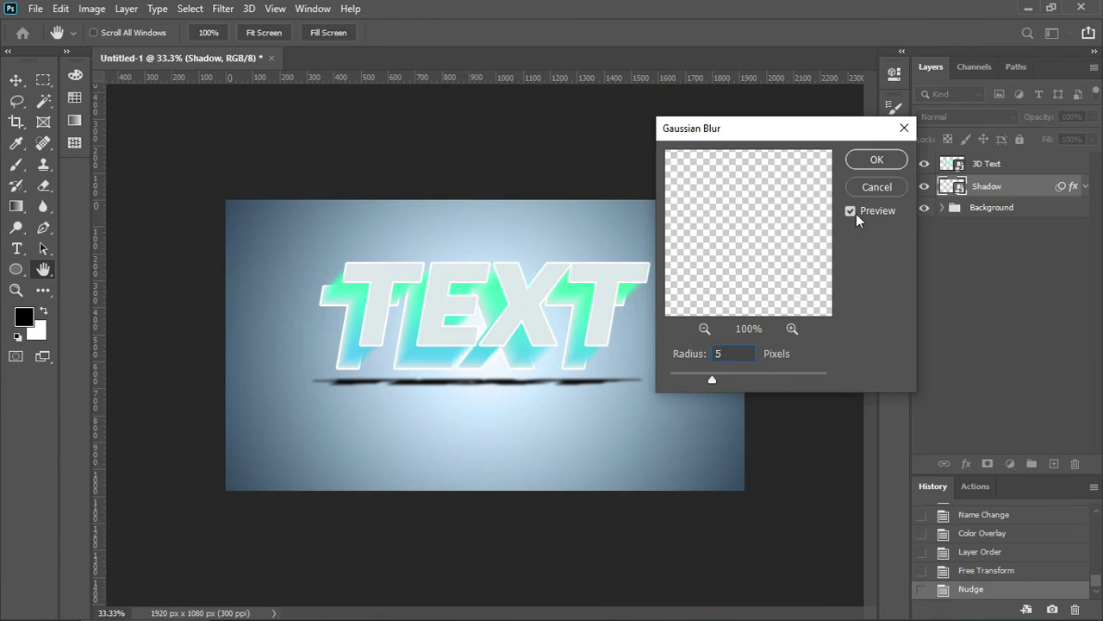
click(877, 160)
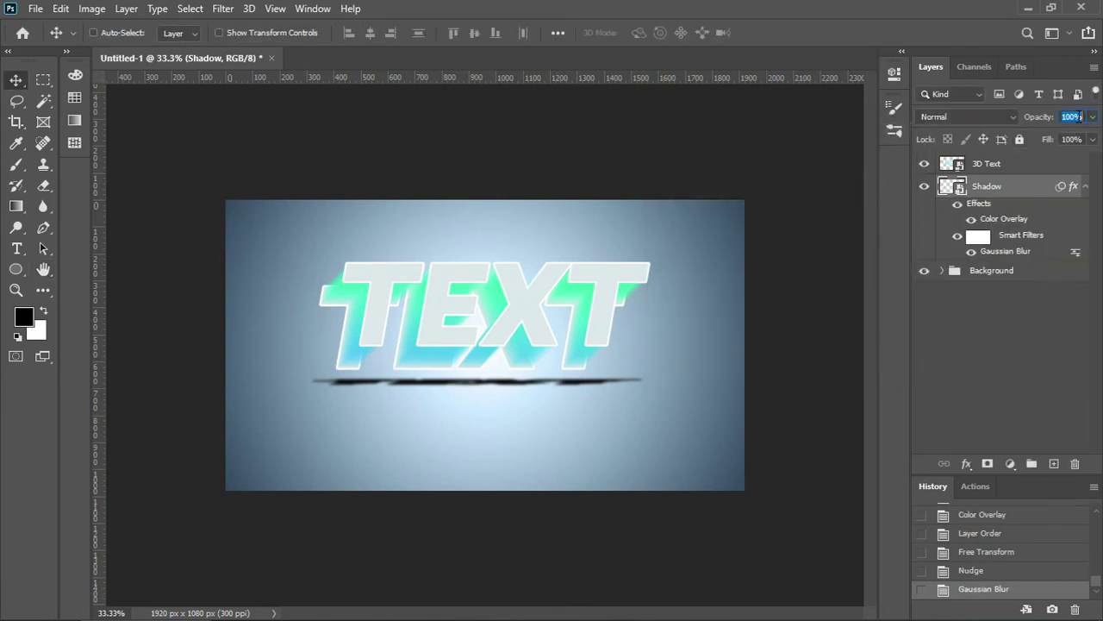
text(30)
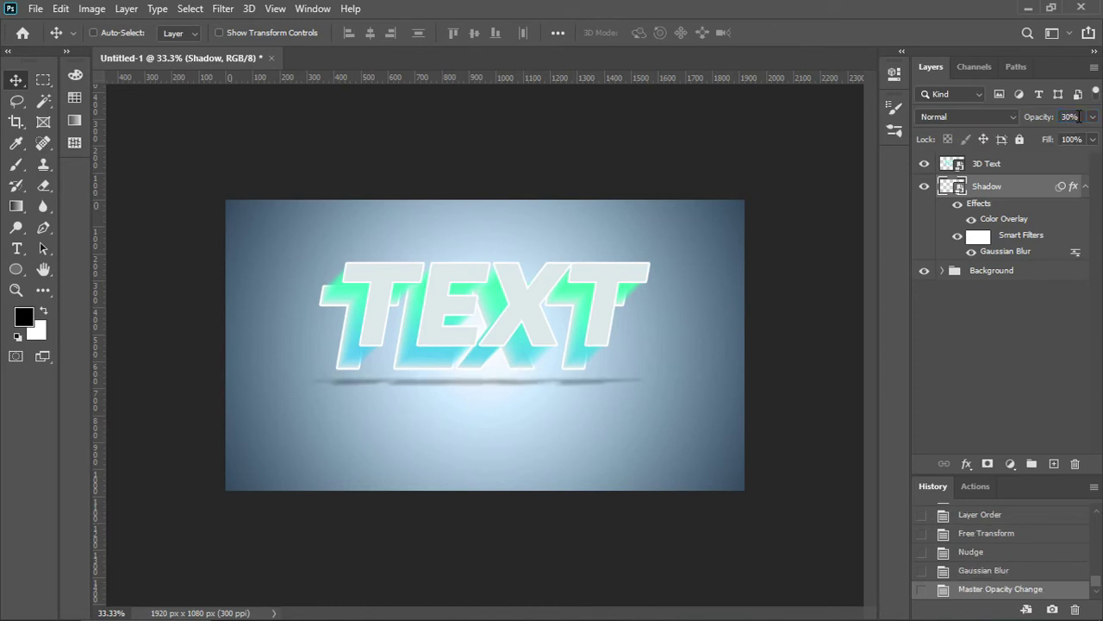
click(1087, 187)
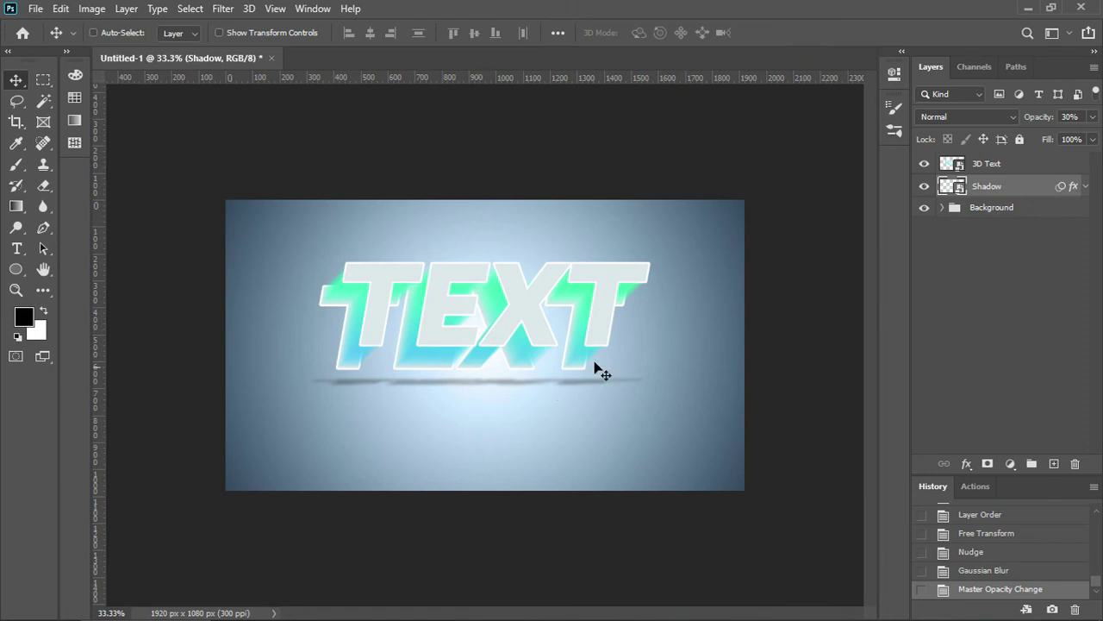
Duplicate the 3D Text layer as Reflection and place the copy below the Shadow layer
click(1001, 167)
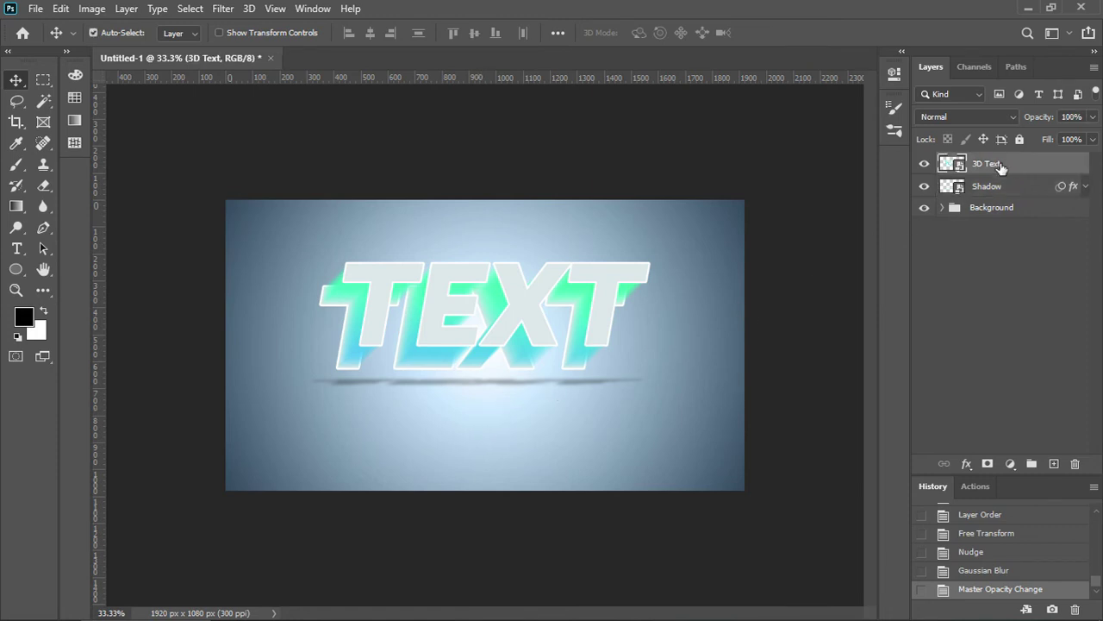
key(ctrl+j)
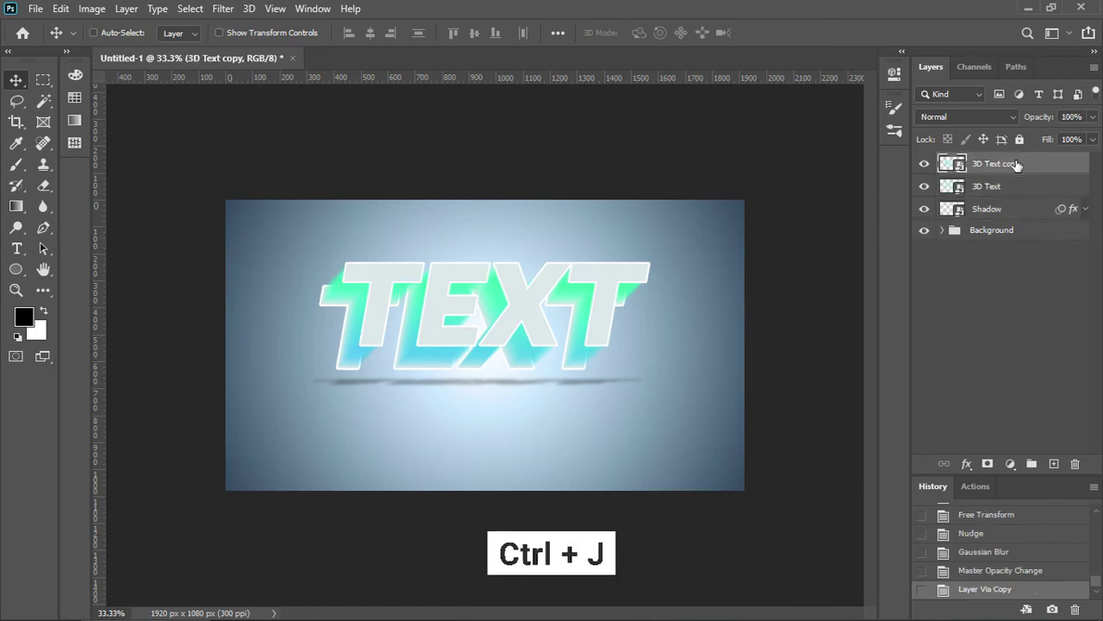
double_click(1000, 164)
text(Re)
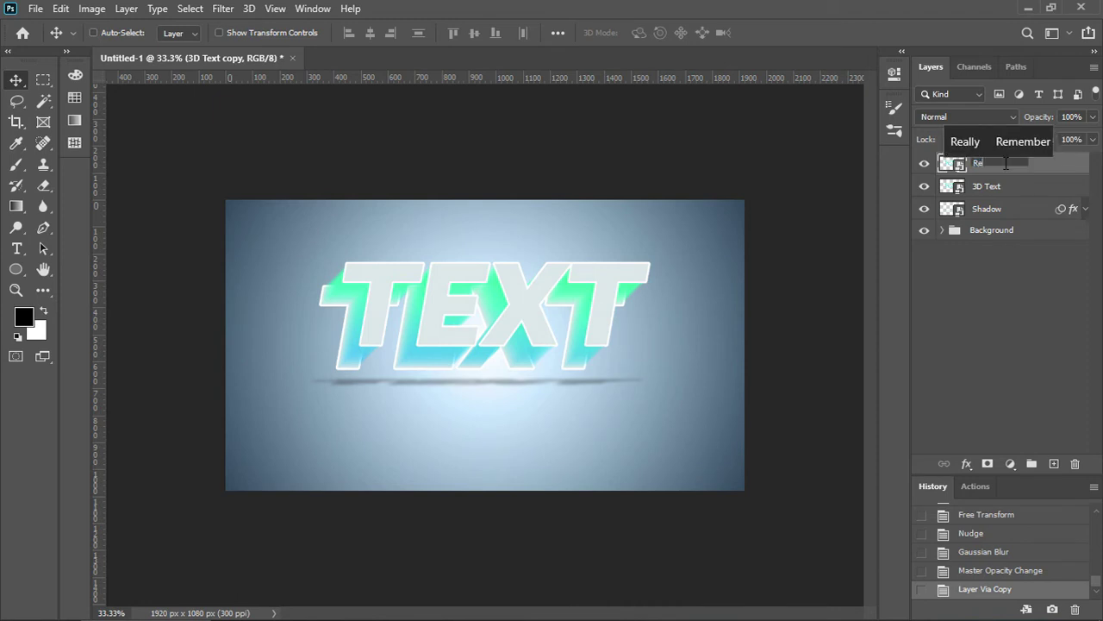
text(flection)
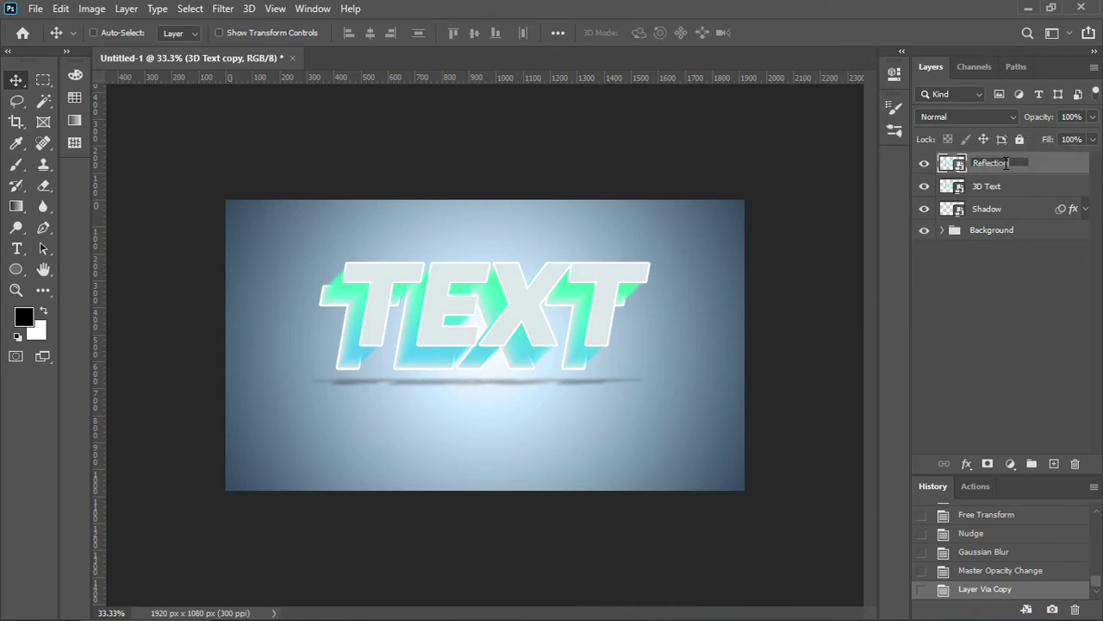
key(Return)
drag(1005, 168, 978, 225)
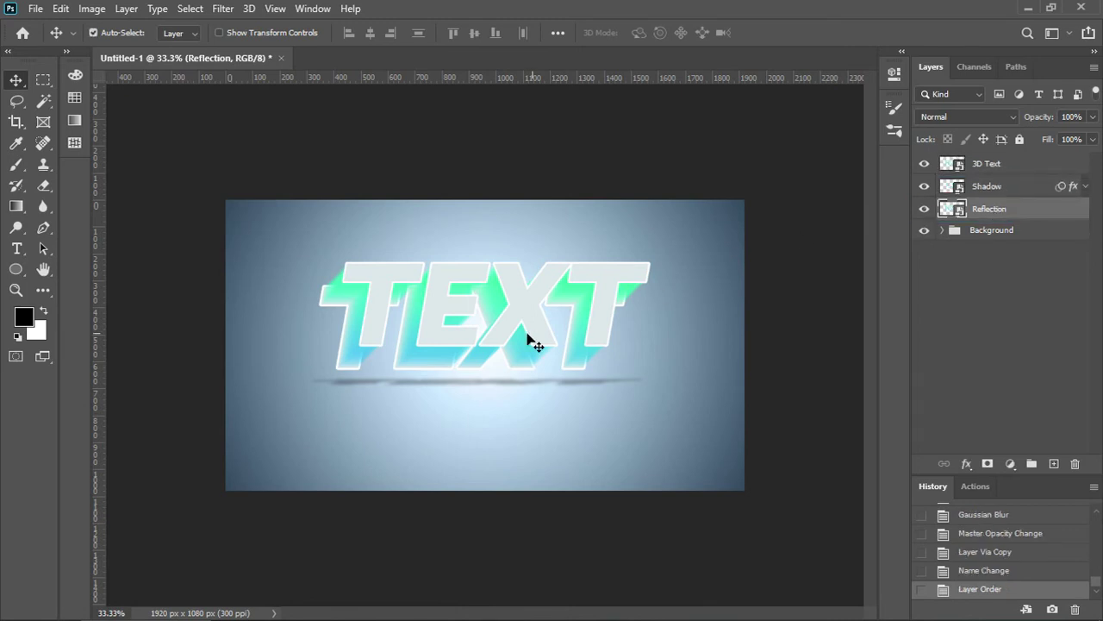
Flip the Reflection layer vertically and move it down to Y 892 px so it mirrors the text below the shadow
key(ctrl+t)
drag(537, 339, 547, 388)
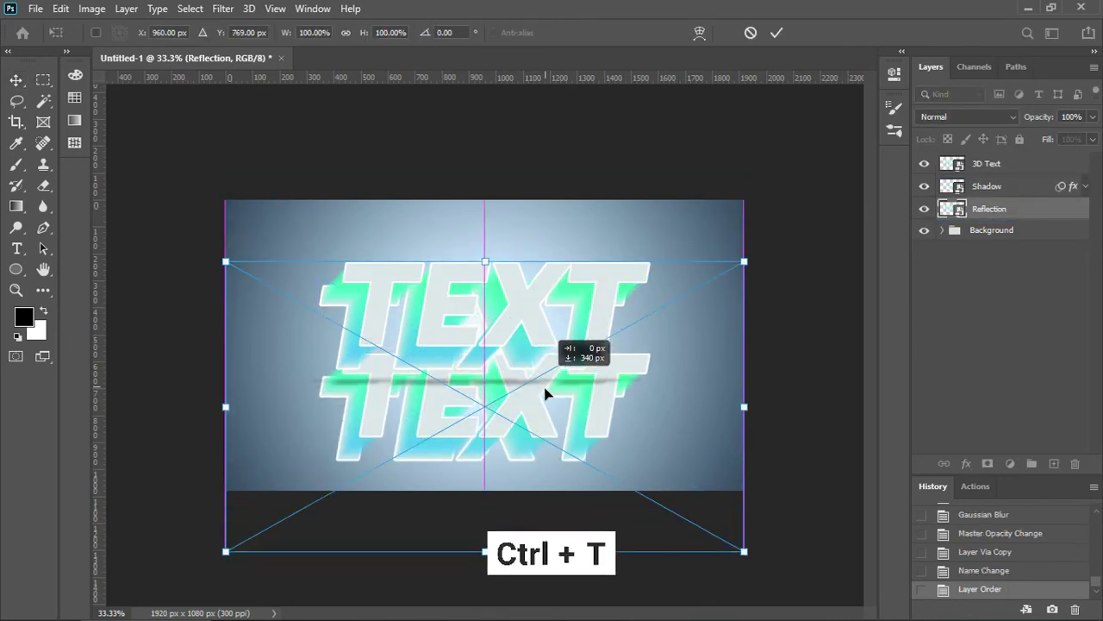
right_click(595, 425)
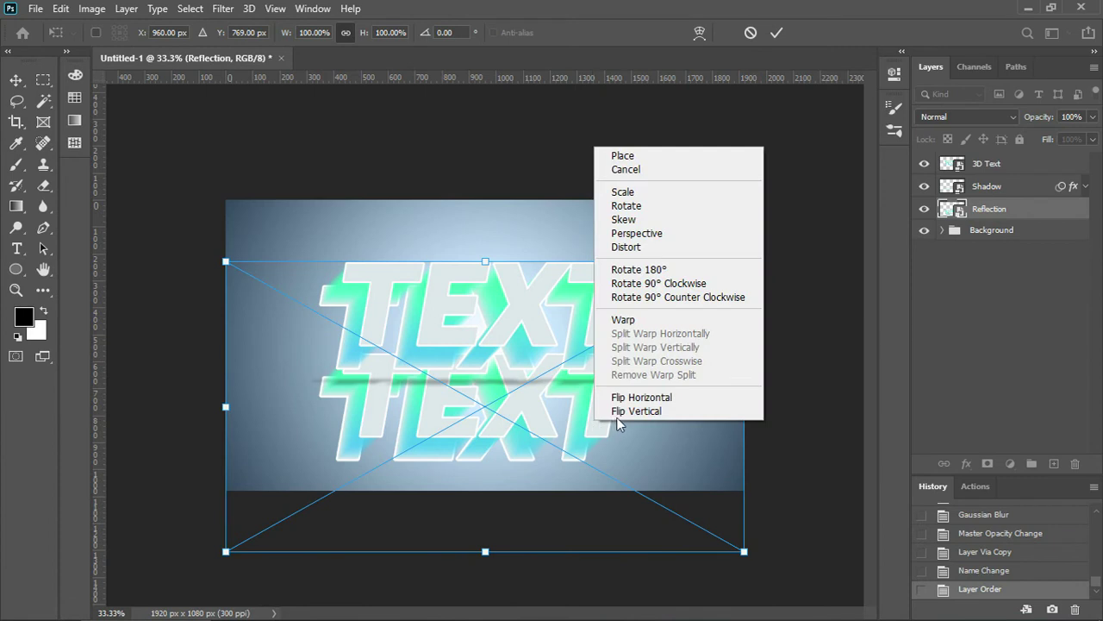
click(617, 417)
drag(567, 376, 566, 411)
key(Return)
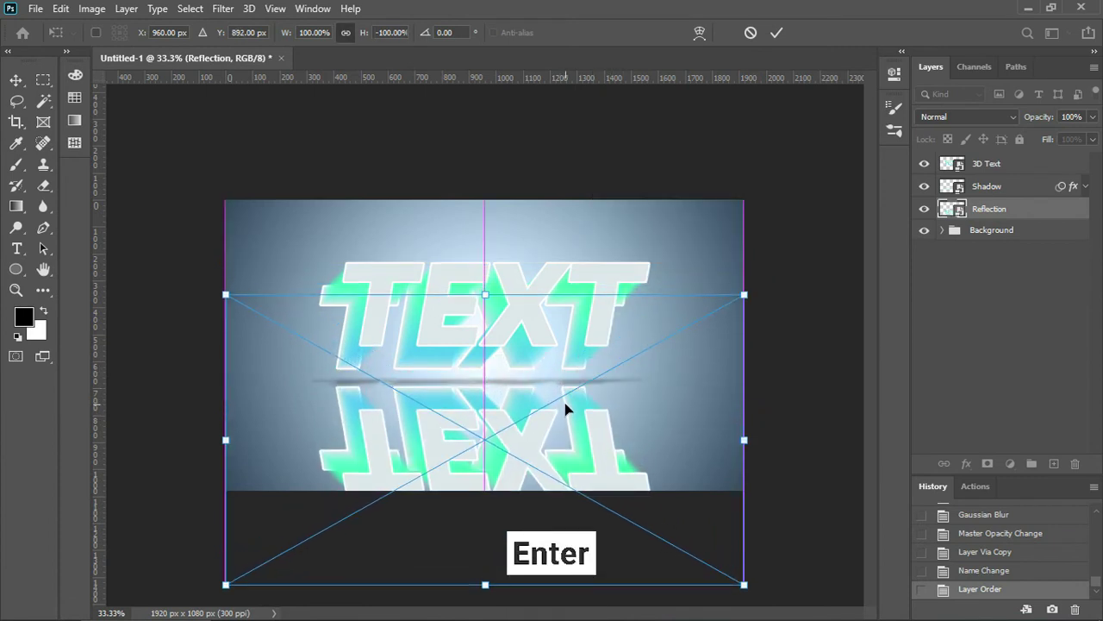
click(777, 33)
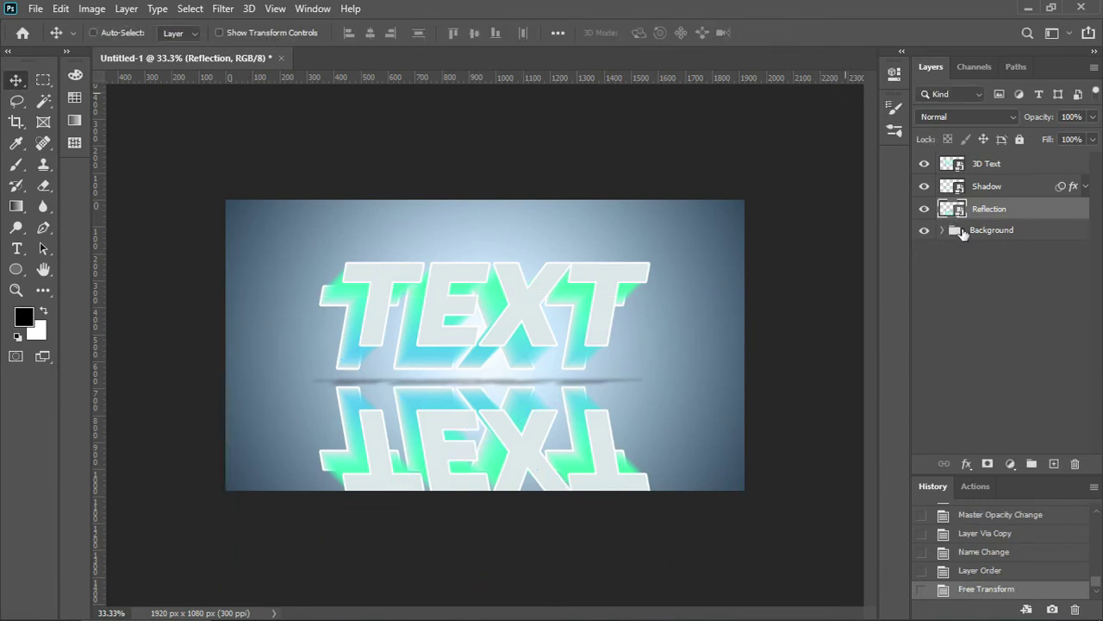
Add a layer mask to the Reflection layer and set the Brush tool to Soft Round at 1500 px
click(988, 464)
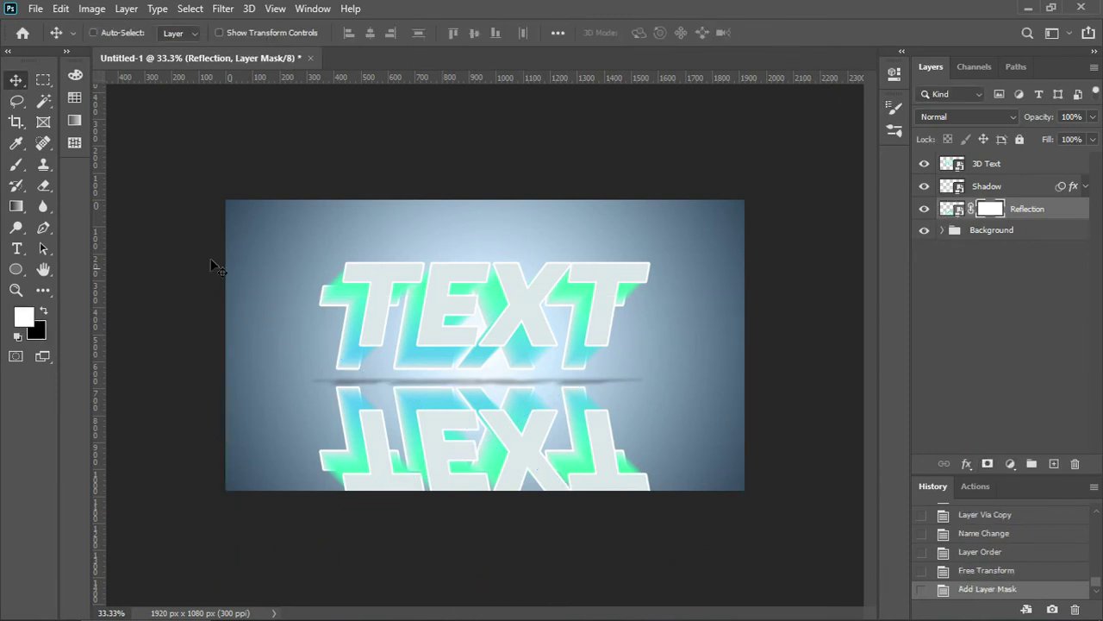
click(16, 164)
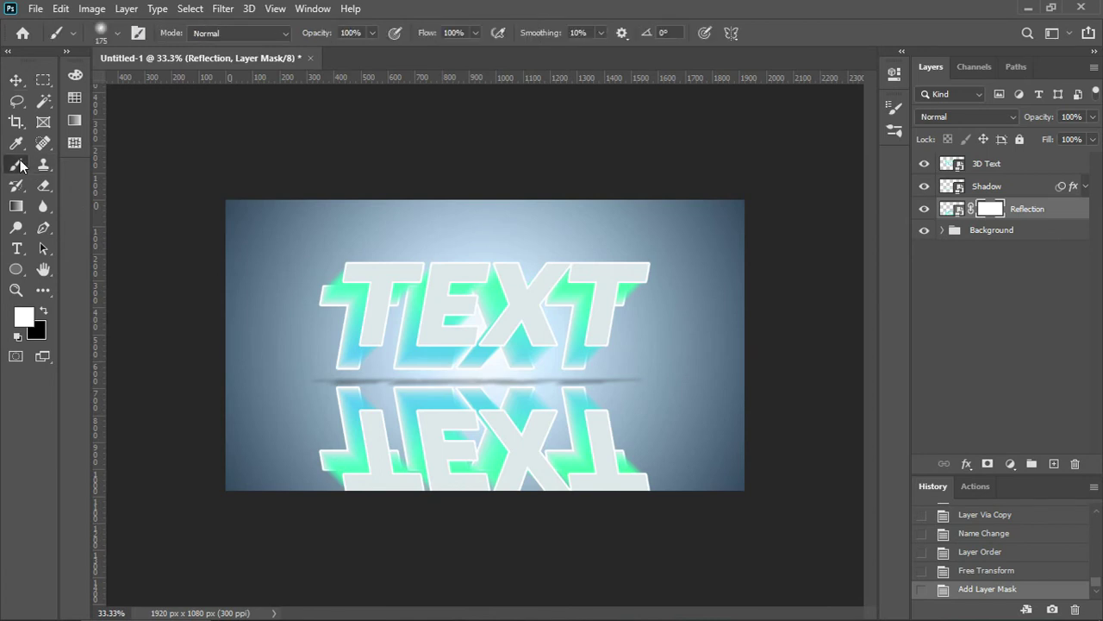
right_click(302, 255)
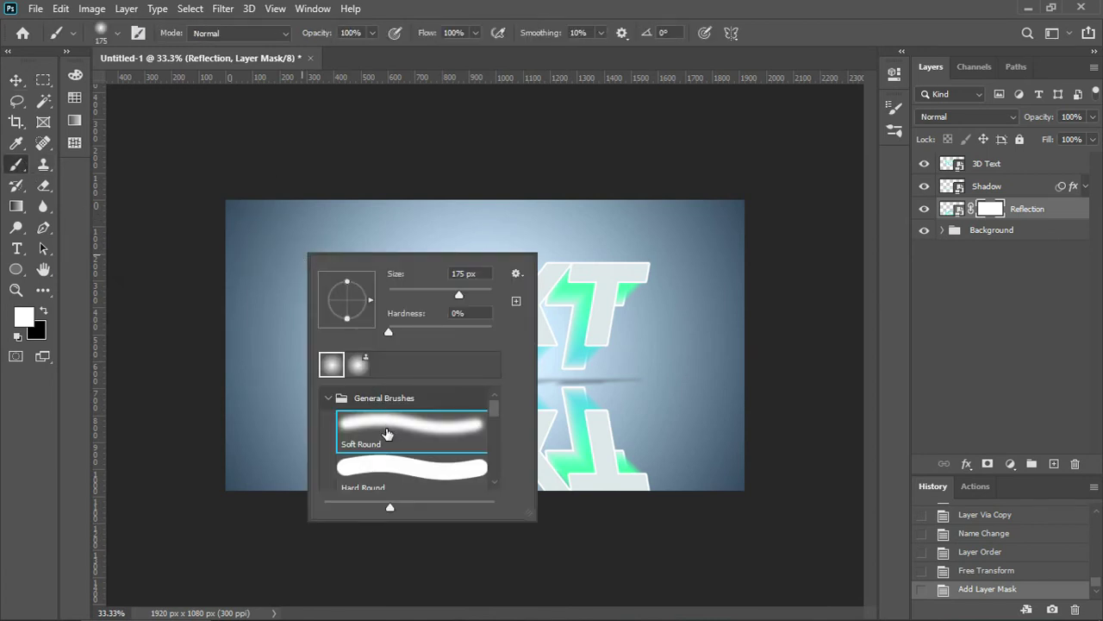
double_click(388, 431)
right_click(296, 321)
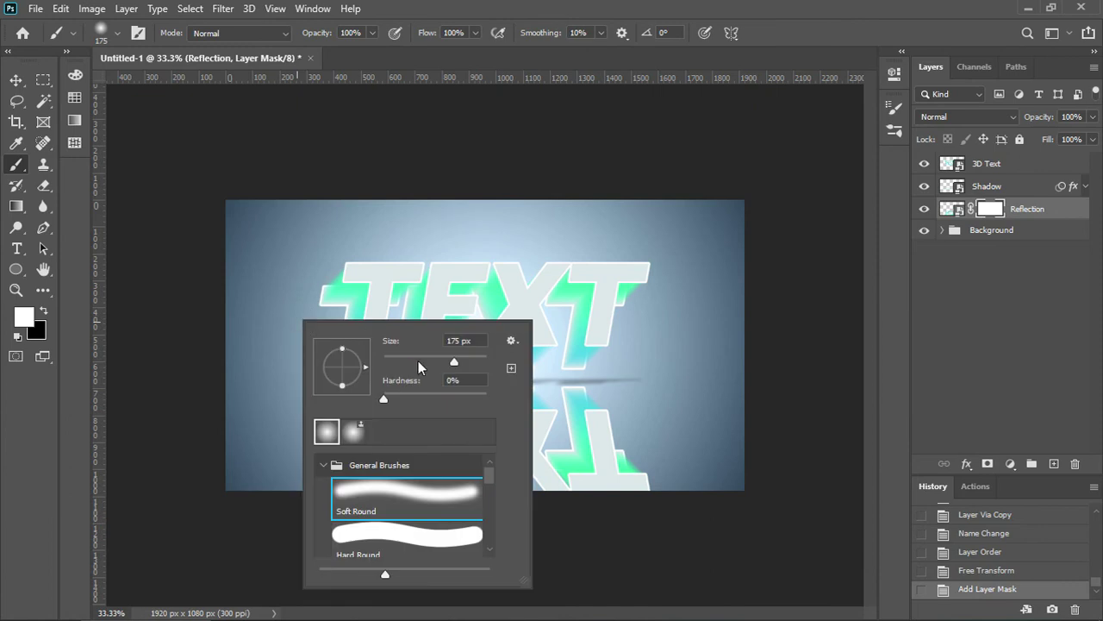
click(464, 362)
key(Return)
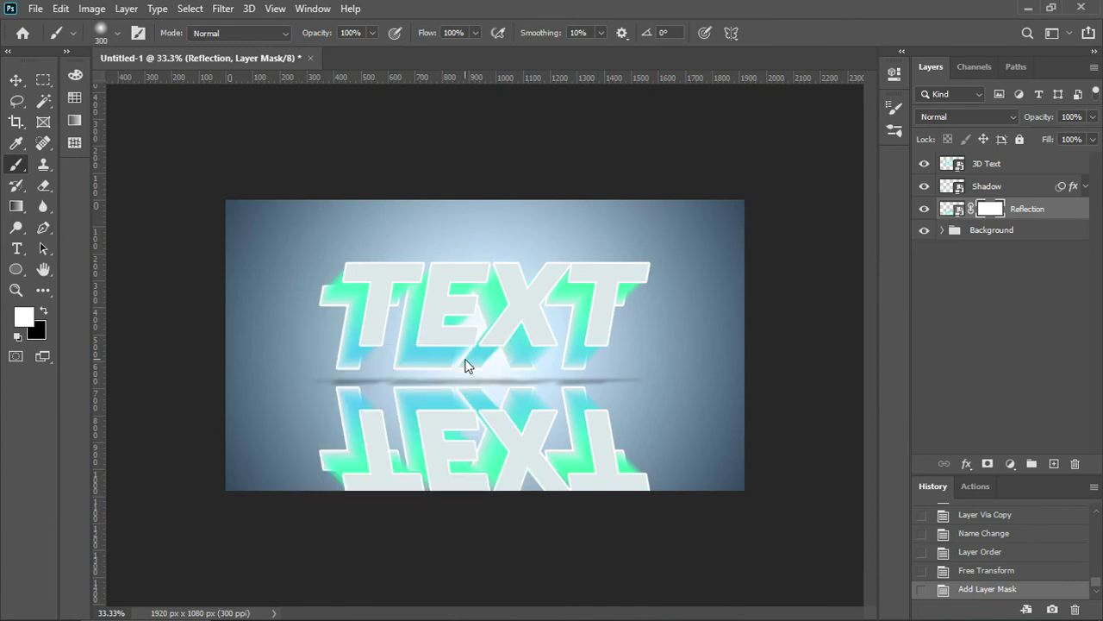
key(bracketright)
key(bracketright)
key(bracketright)
key(bracketright)
key(bracketright)
key(bracketright)
key(bracketright)
key(bracketright)
key(bracketright)
key(bracketright)
key(bracketright)
scroll(742, 476, down, 1)
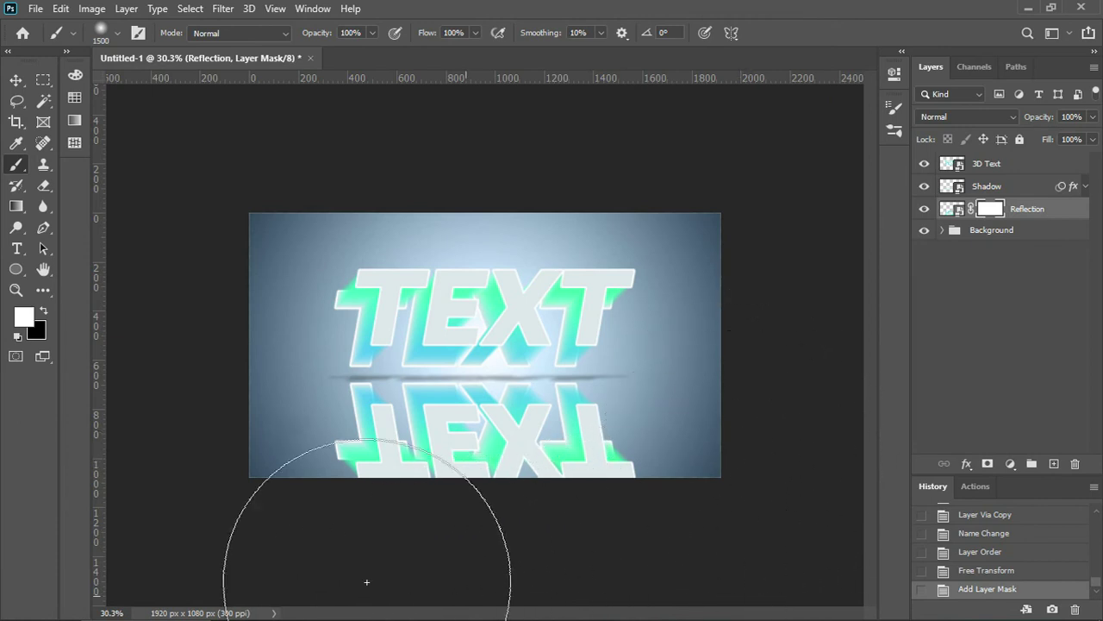
Paint black across the lower part of the Reflection layer's mask to fade it out, and set the layer's opacity to 80%
click(209, 497)
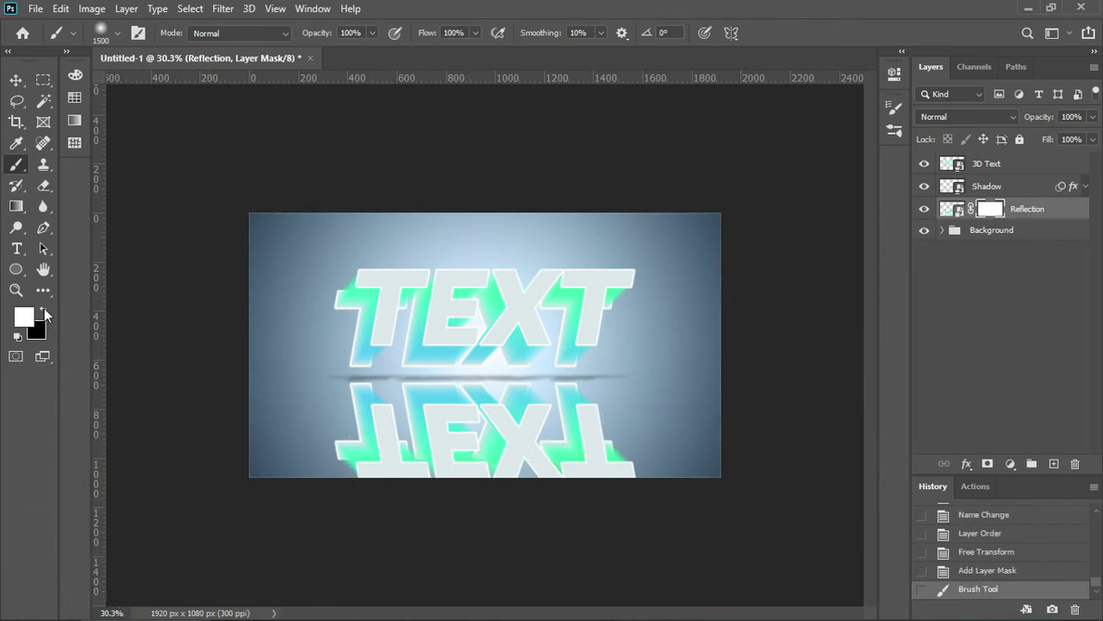
mouse_move(233, 488)
mouse_down()
mouse_move(417, 559)
mouse_move(683, 532)
mouse_move(812, 451)
mouse_up()
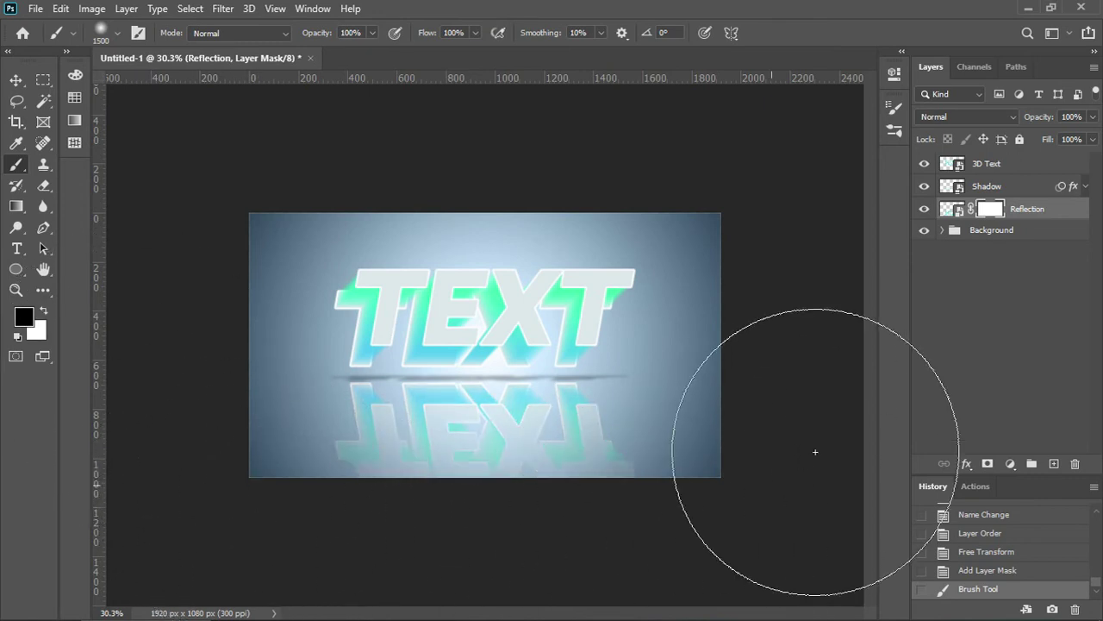
drag(227, 532, 137, 492)
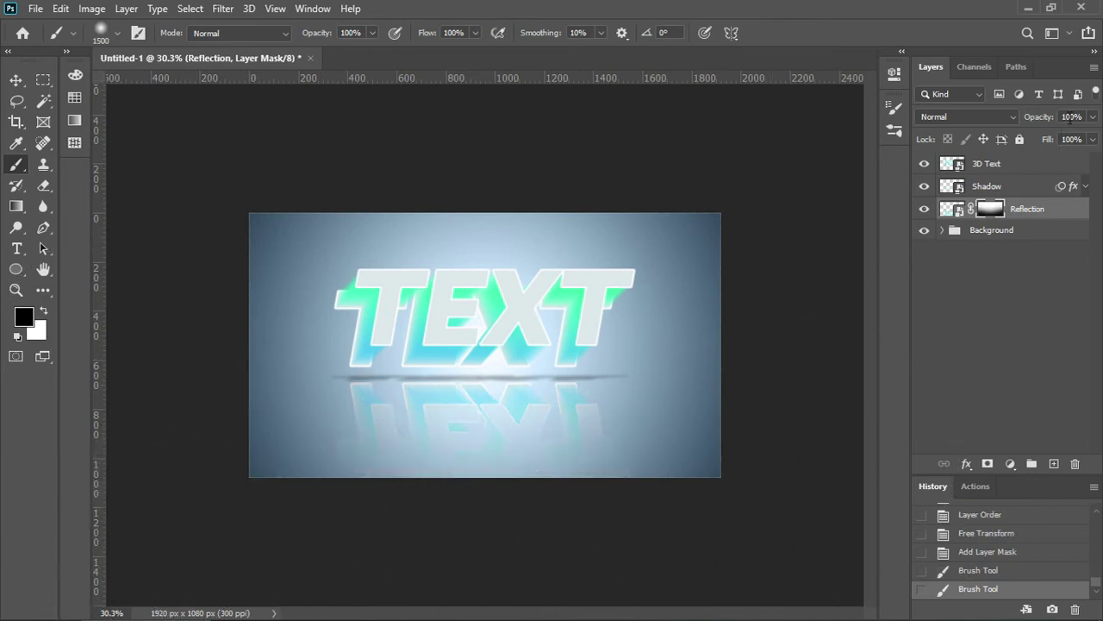
text(8)
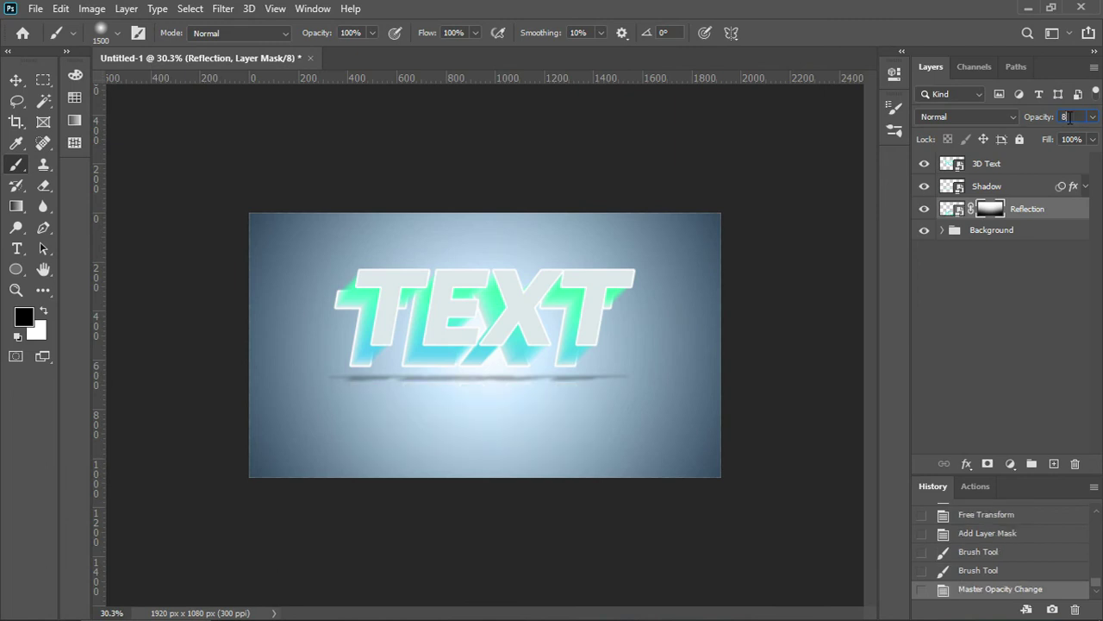
text(0)
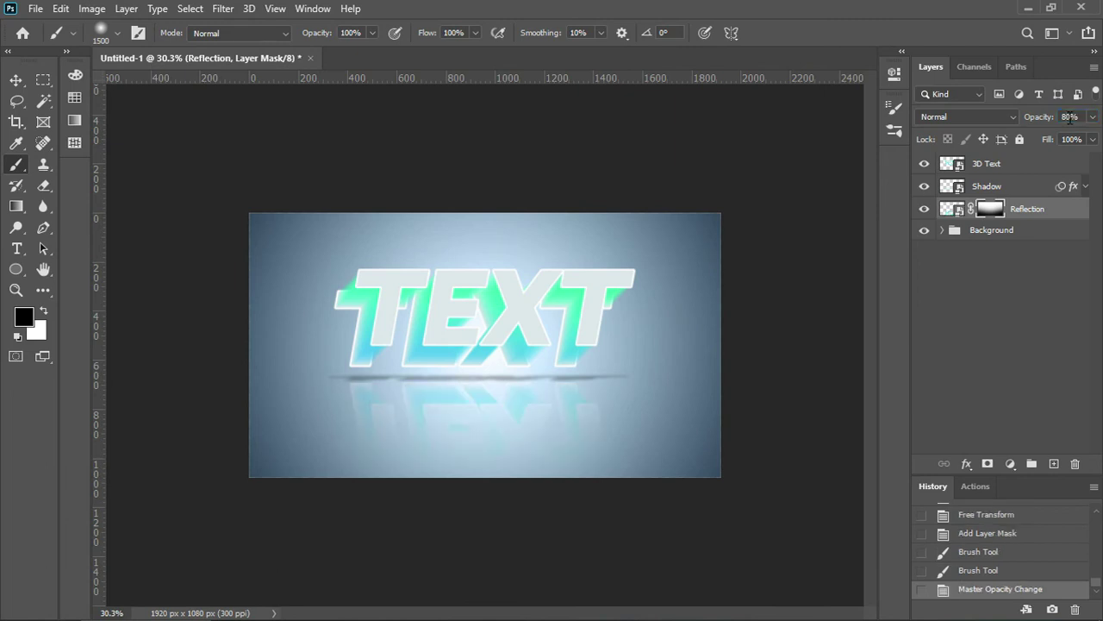
key(ctrl+0)
key(v)
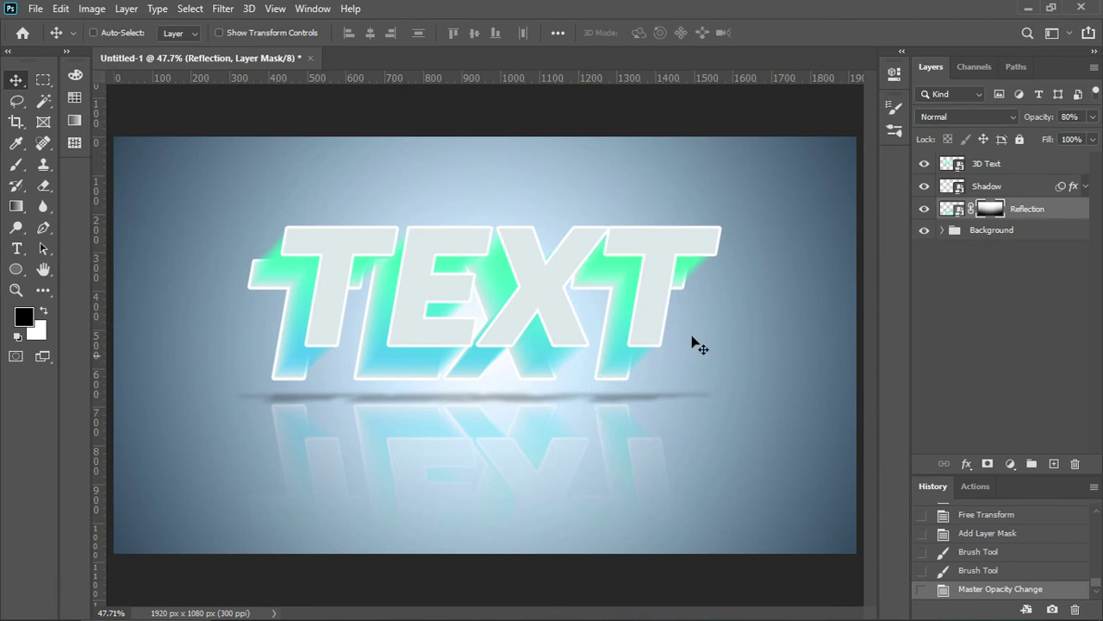
Open the 3D Text smart object and its nested TEXT copy smart object, and change the text to LOGO
click(981, 165)
double_click(953, 163)
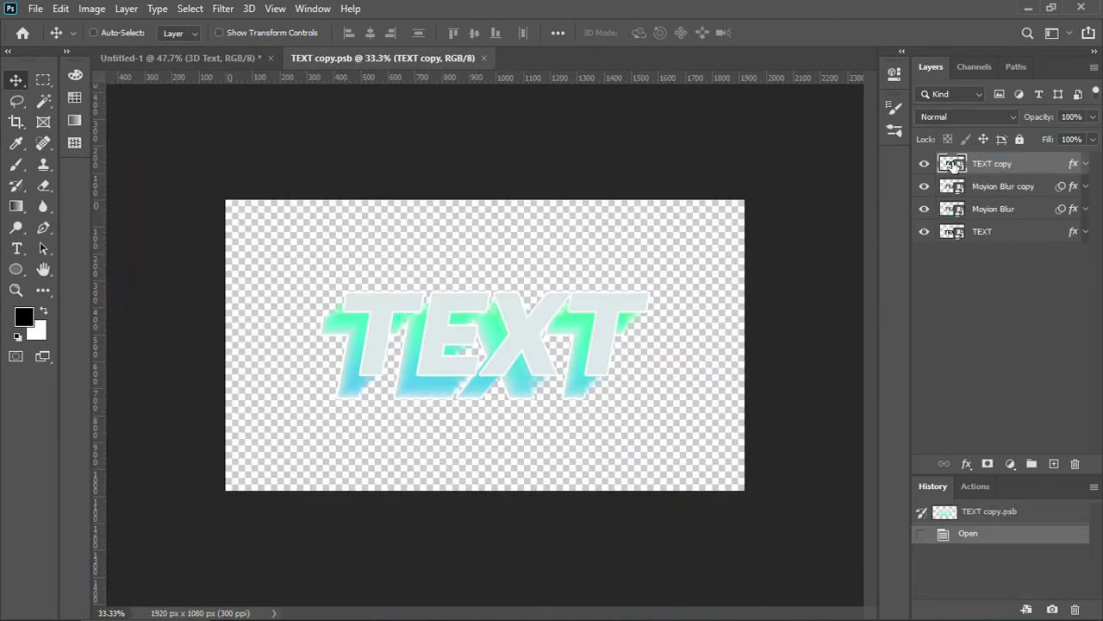
double_click(954, 164)
double_click(947, 165)
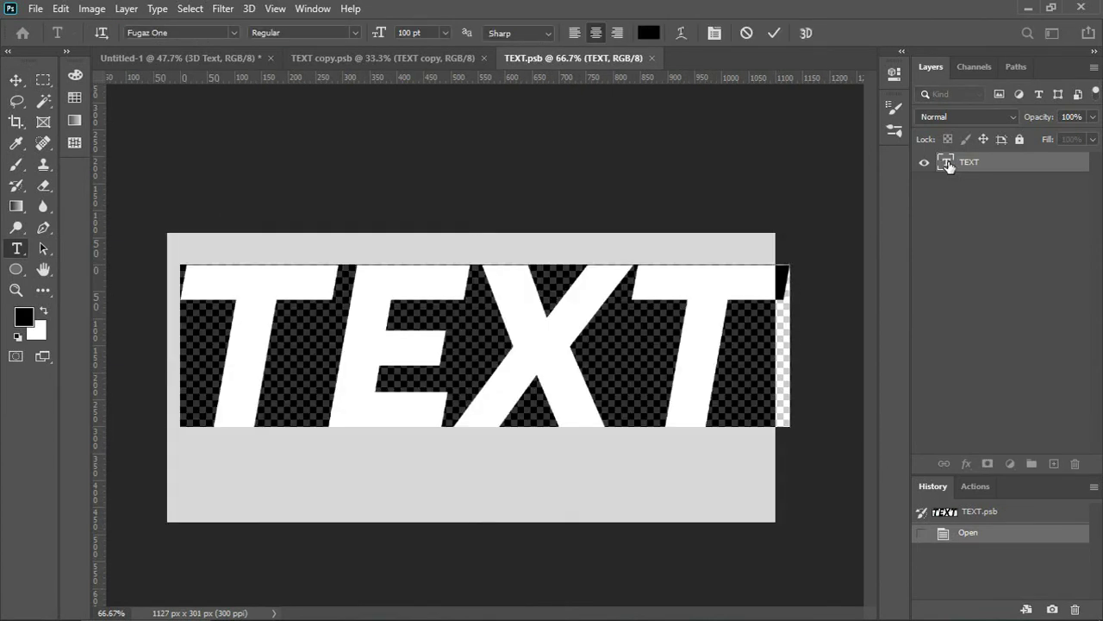
text(LOGO)
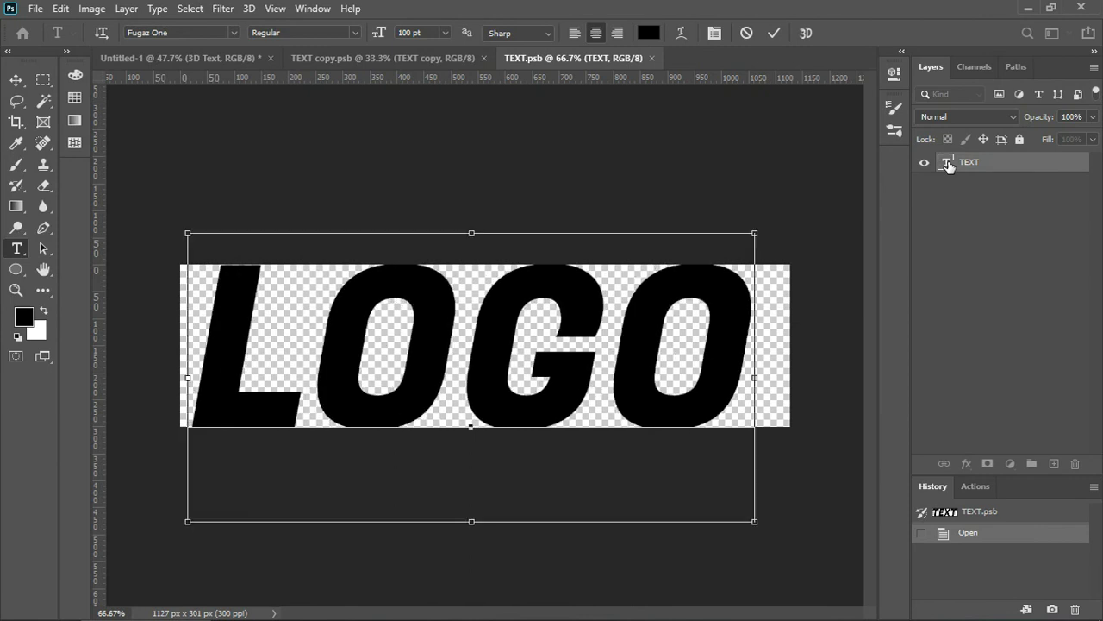
key(ctrl+Return)
key(v)
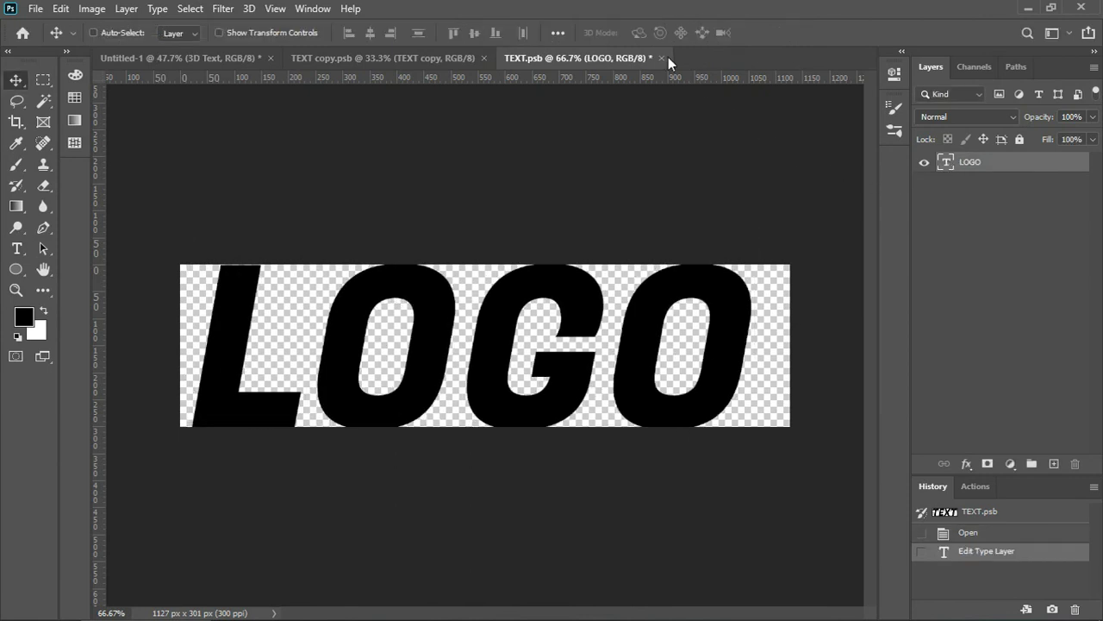
Save and close the TEXT.psb and TEXT copy.psb smart objects to update the text in the main document
click(659, 58)
click(504, 252)
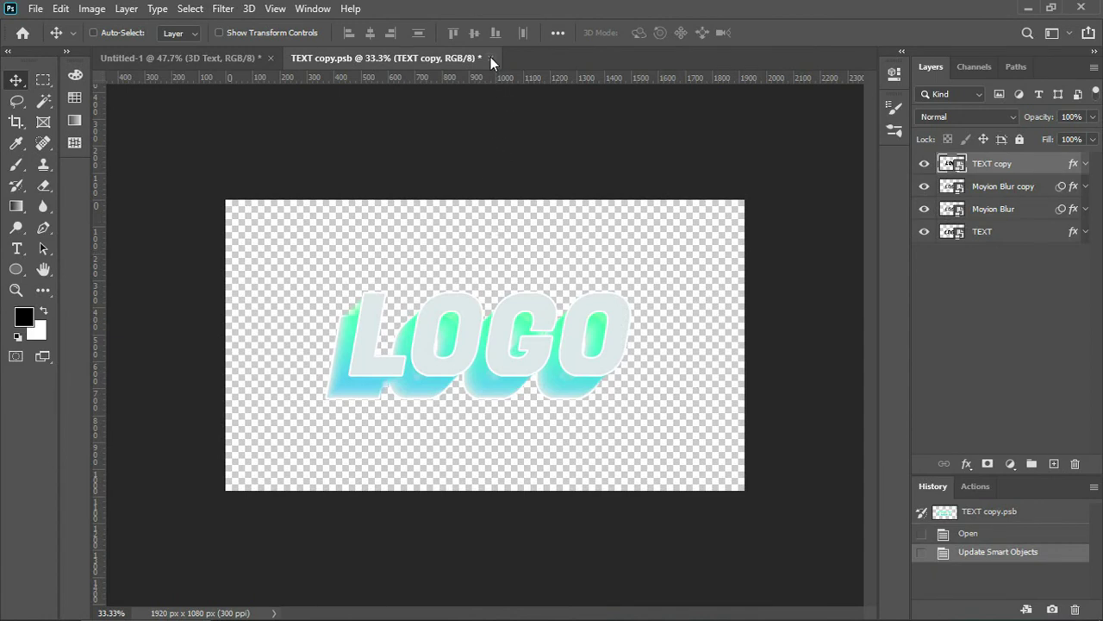
click(490, 58)
click(488, 250)
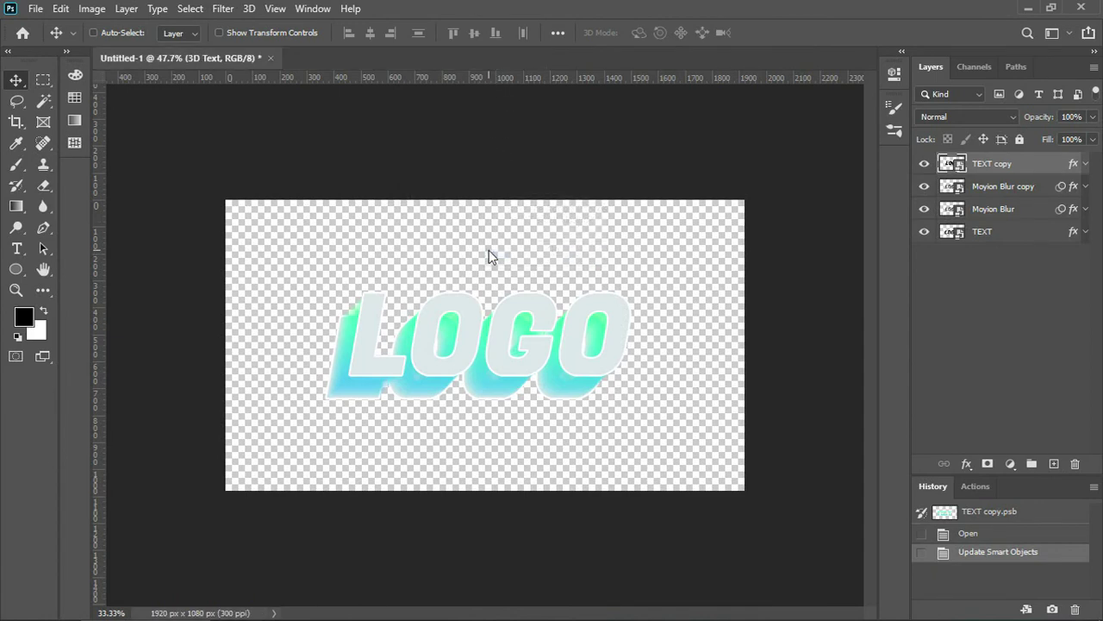
scroll(526, 345, down, 1)
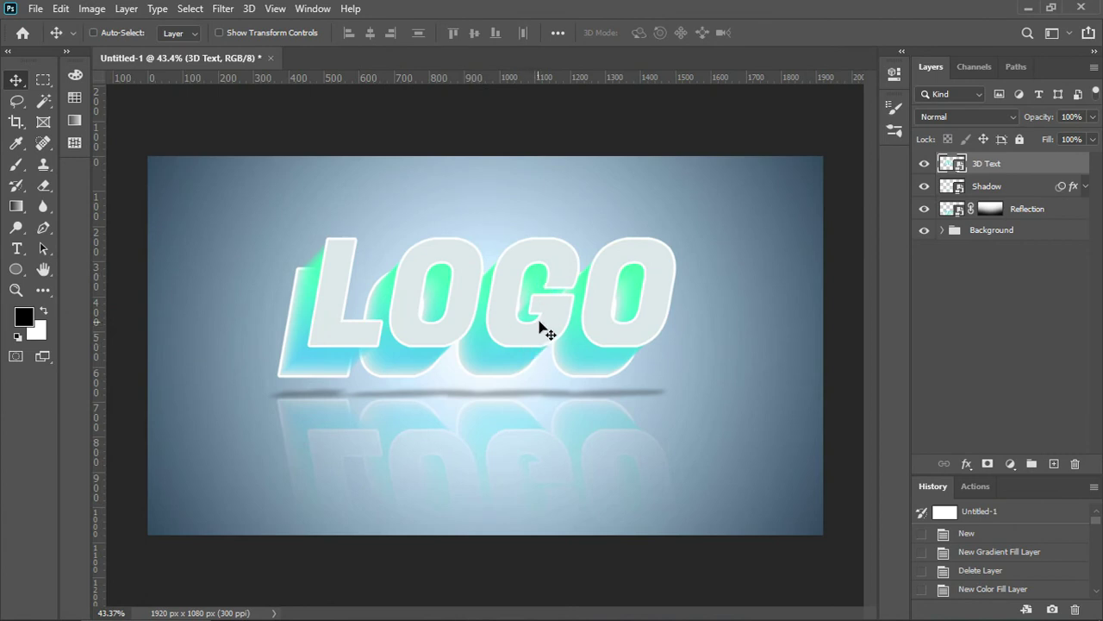
Add a Hue/Saturation adjustment with Hue -155 above the layers inside the 3D Text smart object, then save and close it
double_click(955, 165)
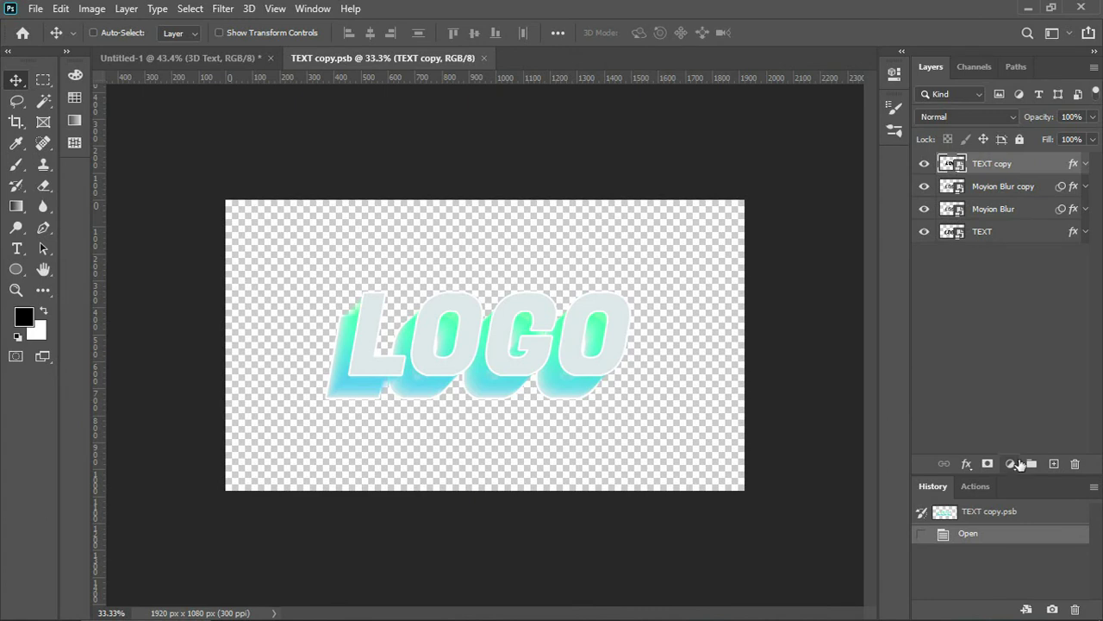
click(1014, 467)
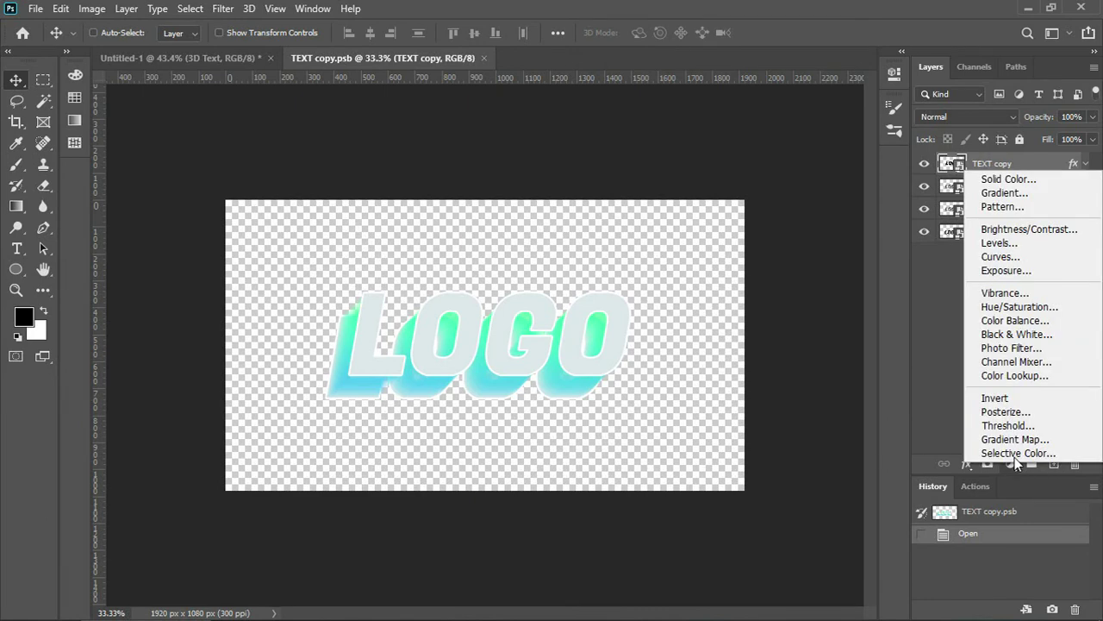
click(1028, 311)
drag(648, 178, 631, 195)
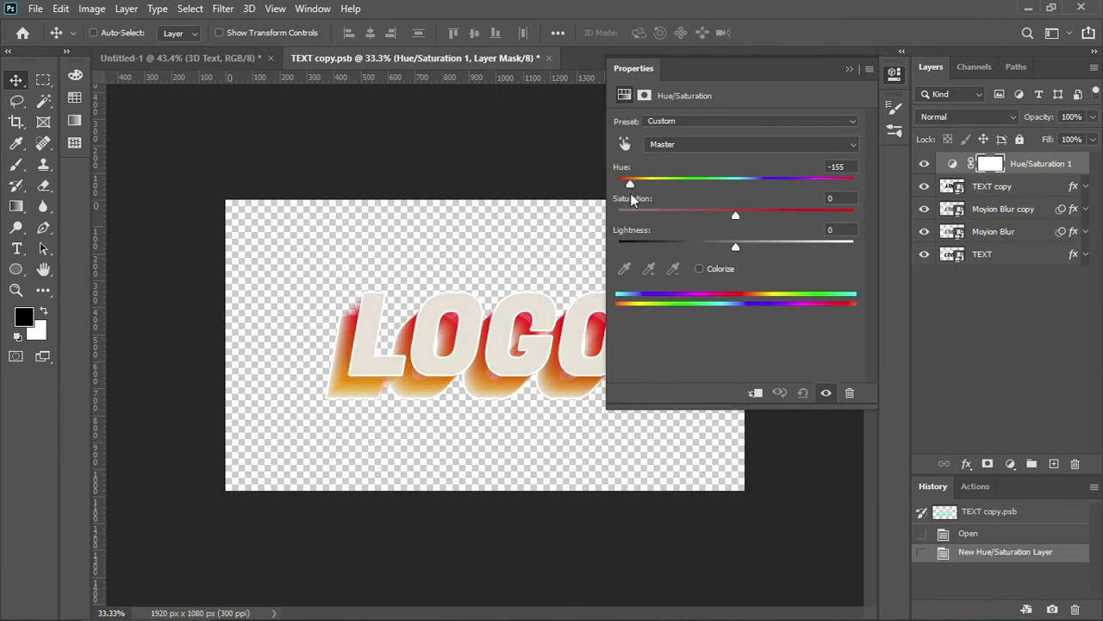
click(850, 69)
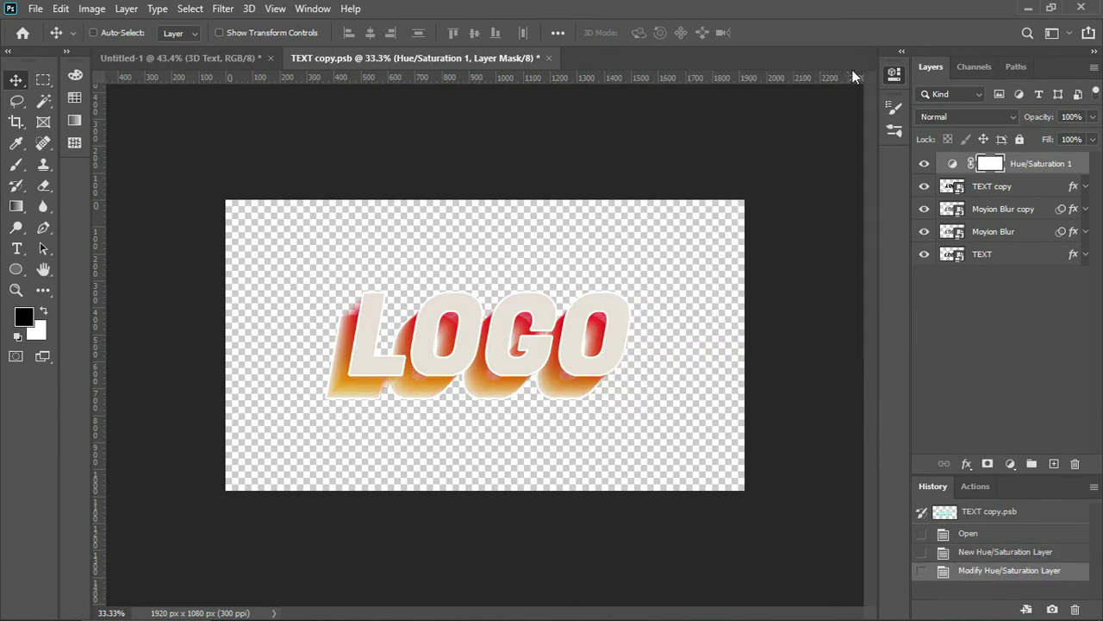
click(550, 58)
click(486, 249)
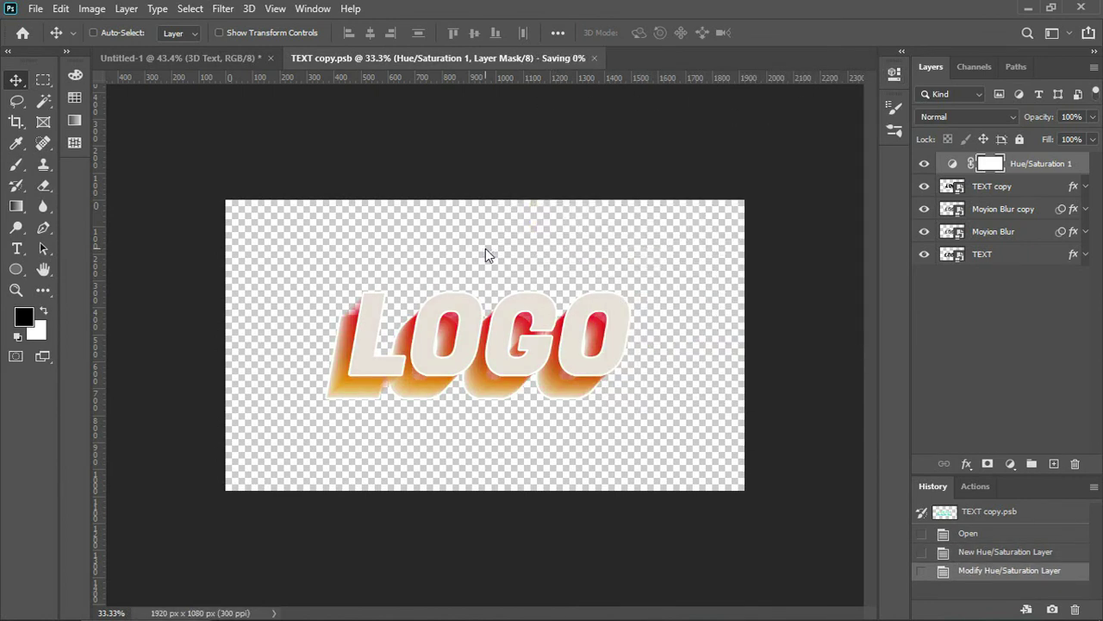